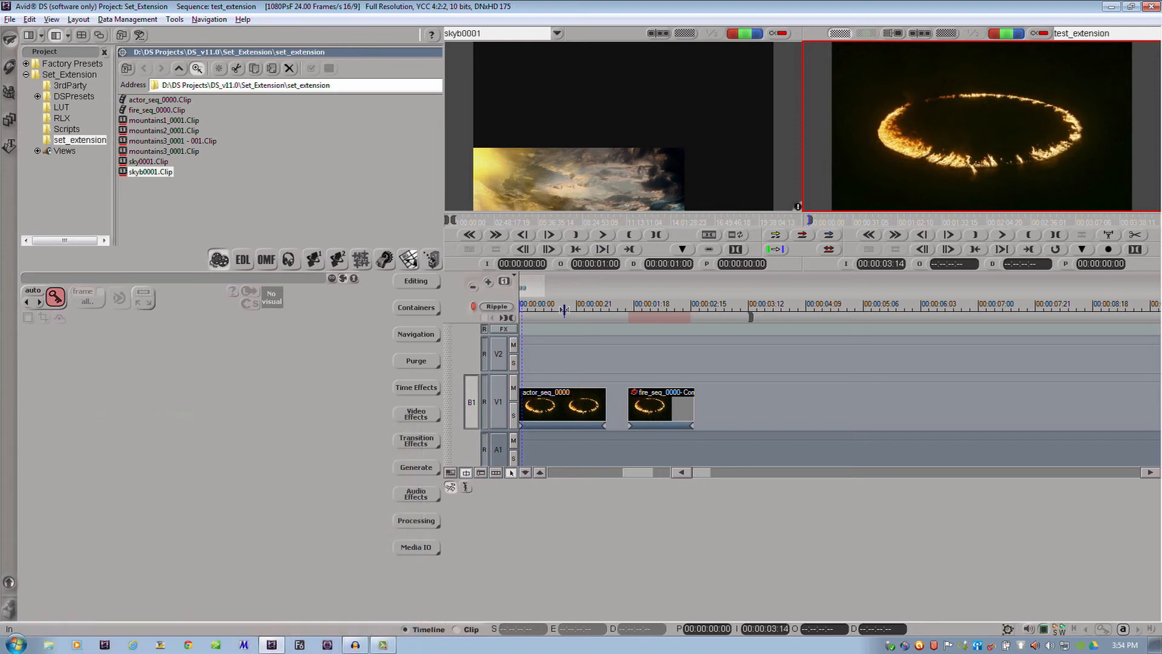
Check the version and licence details of Avid DS in its About information
{"action": "left_click", "coordinate": [242, 20]}
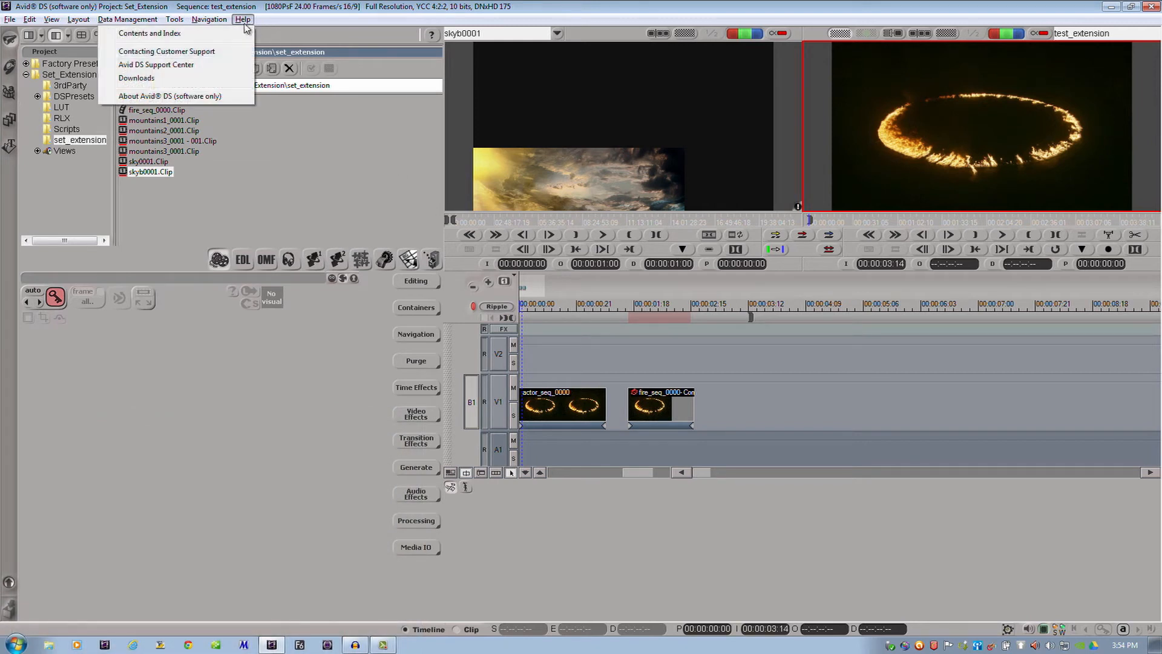
{"action": "left_click", "coordinate": [204, 97]}
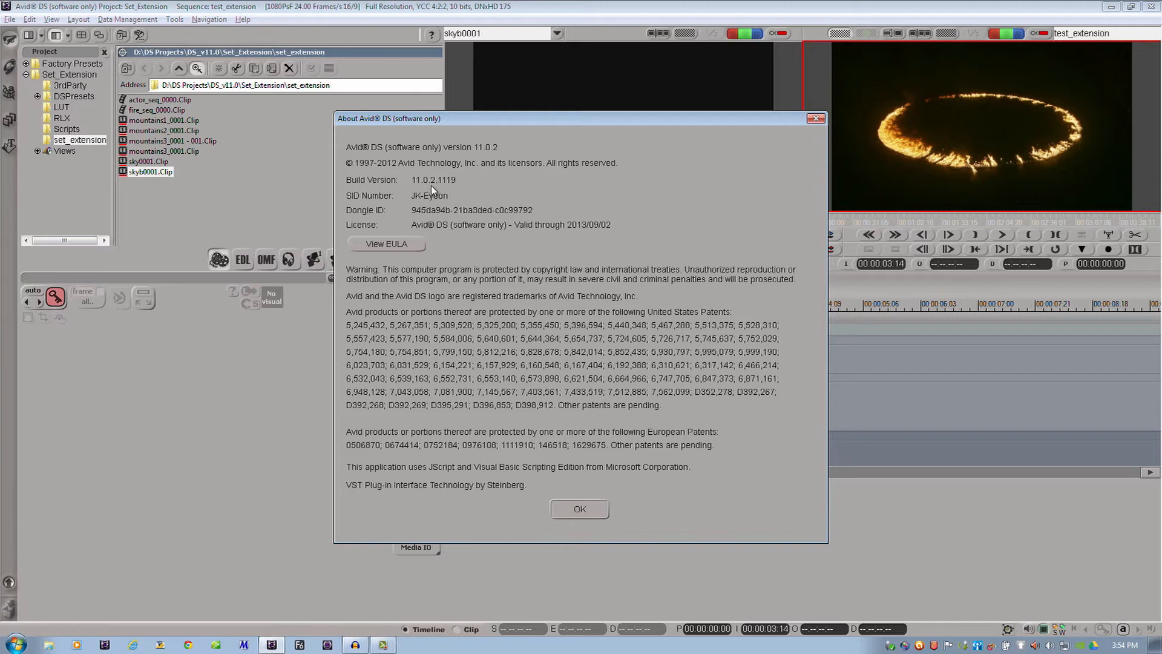
{"action": "left_click", "coordinate": [580, 510]}
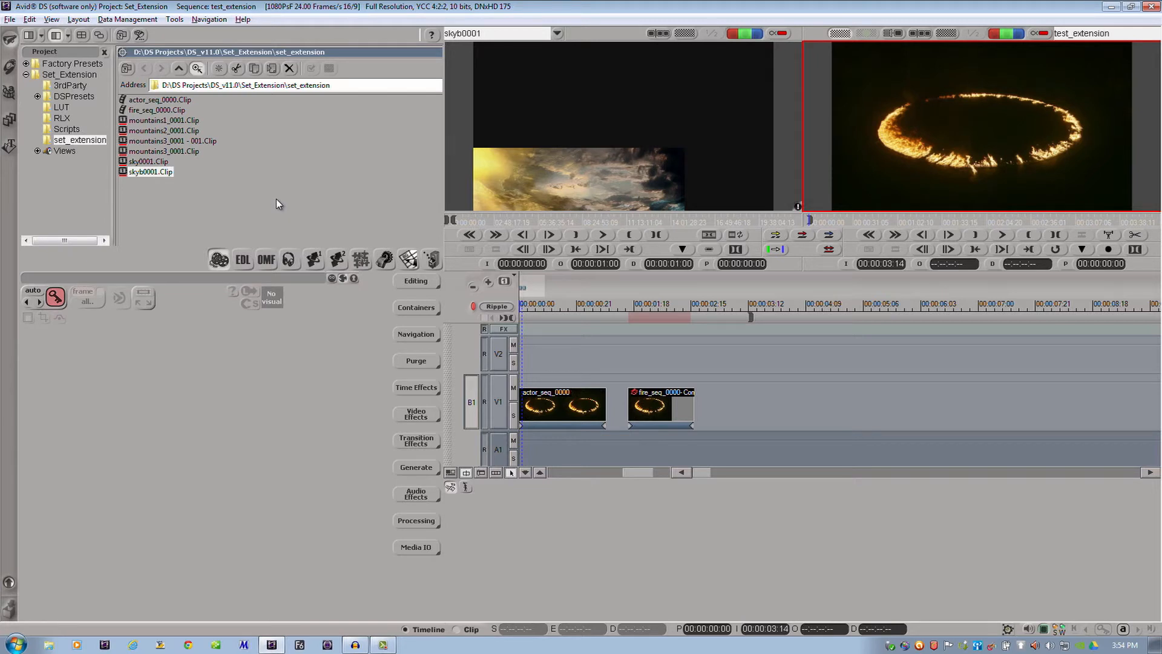
Scrub the sequence, then browse into the DS_v11.0 folder under C:\Program Files\Avid in Windows Explorer
{"action": "left_click", "coordinate": [548, 306]}
{"action": "left_click_drag", "start_coordinate": [547, 306], "coordinate": [553, 306]}
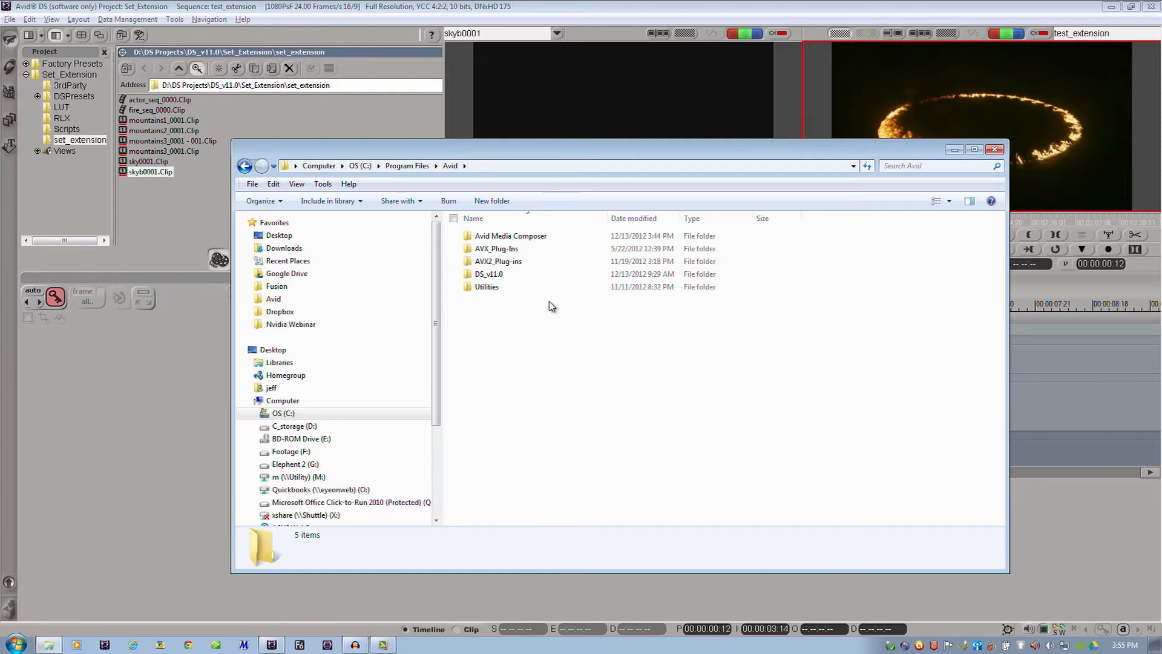
{"action": "double_click", "coordinate": [489, 274]}
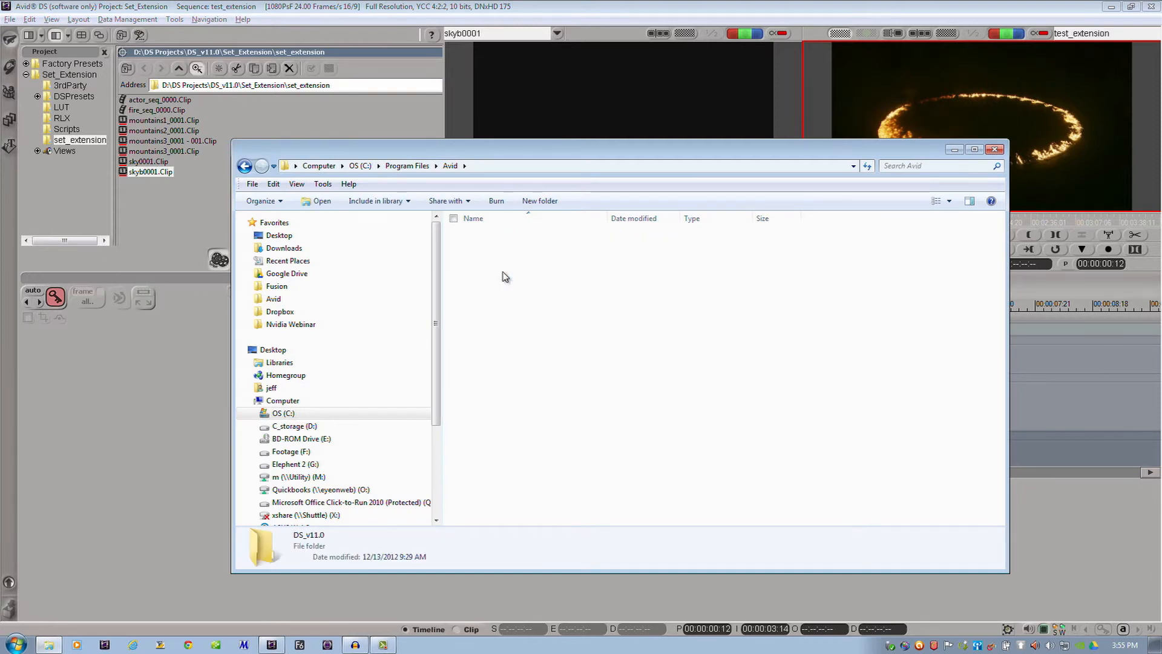
{"action": "double_click", "coordinate": [497, 237]}
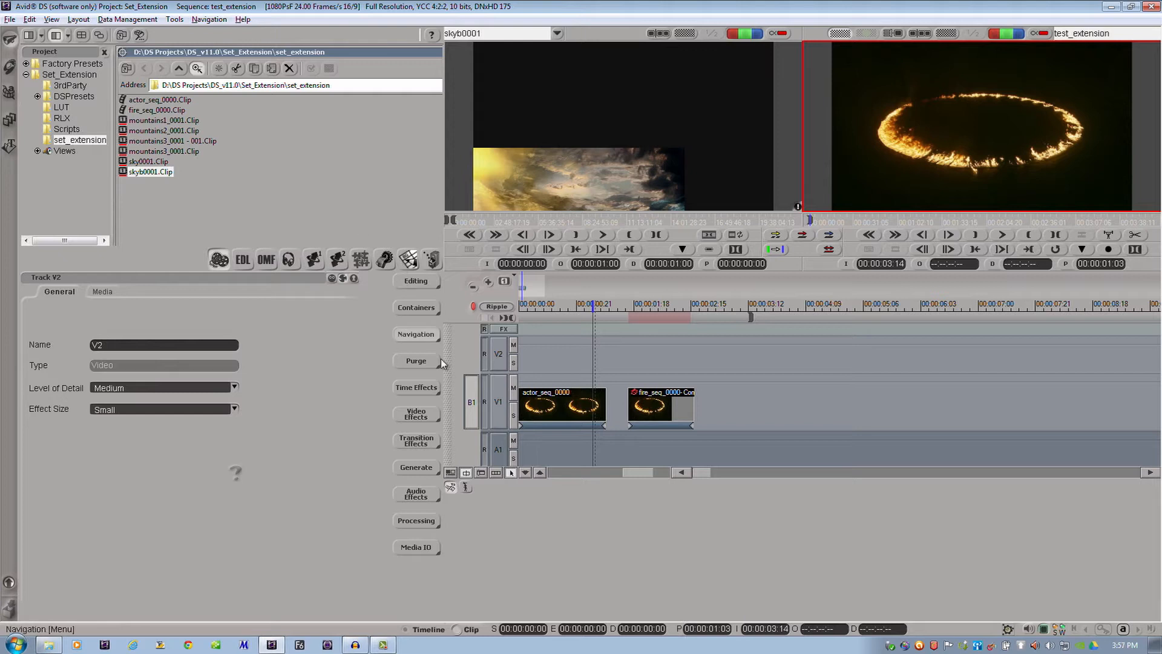
Apply an Avx2 Host video effect to the actor_seq_0000 clip and set it to the Eyeon effect Connection DS
{"action": "left_click", "coordinate": [543, 392]}
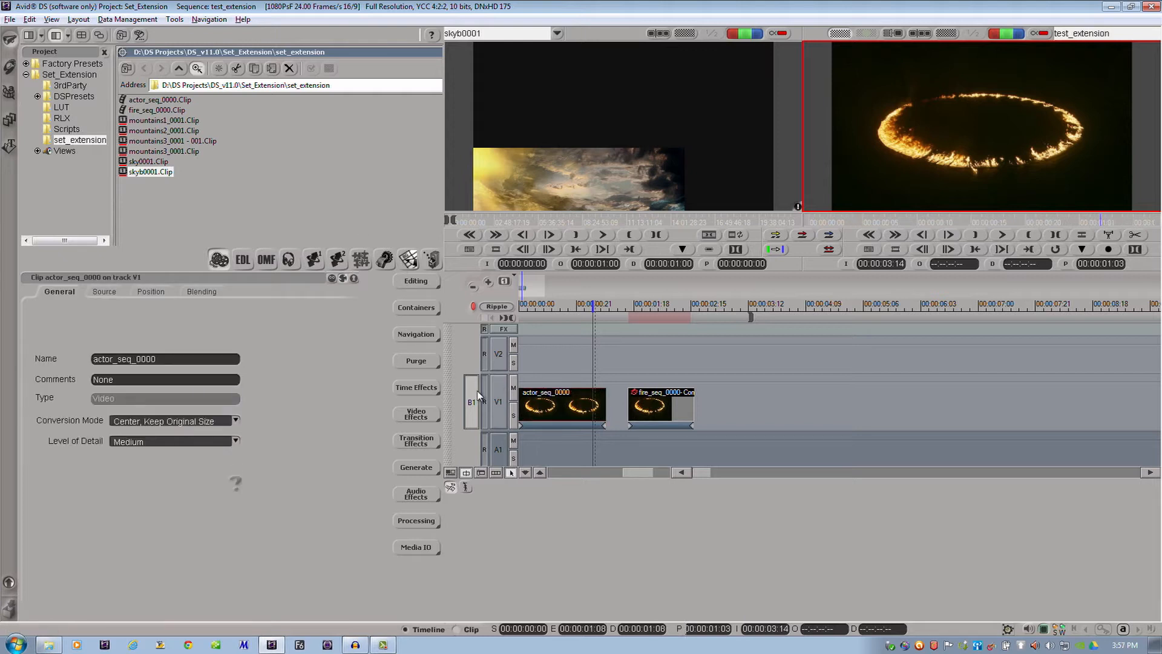
{"action": "left_click", "coordinate": [416, 414]}
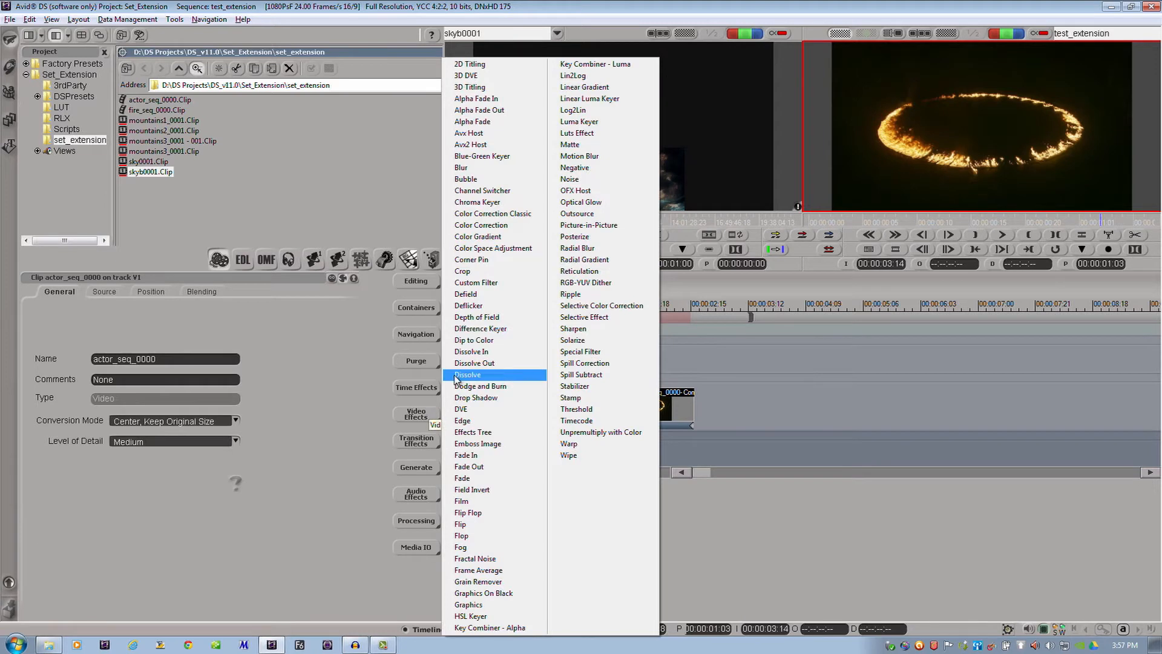
{"action": "left_click", "coordinate": [518, 150]}
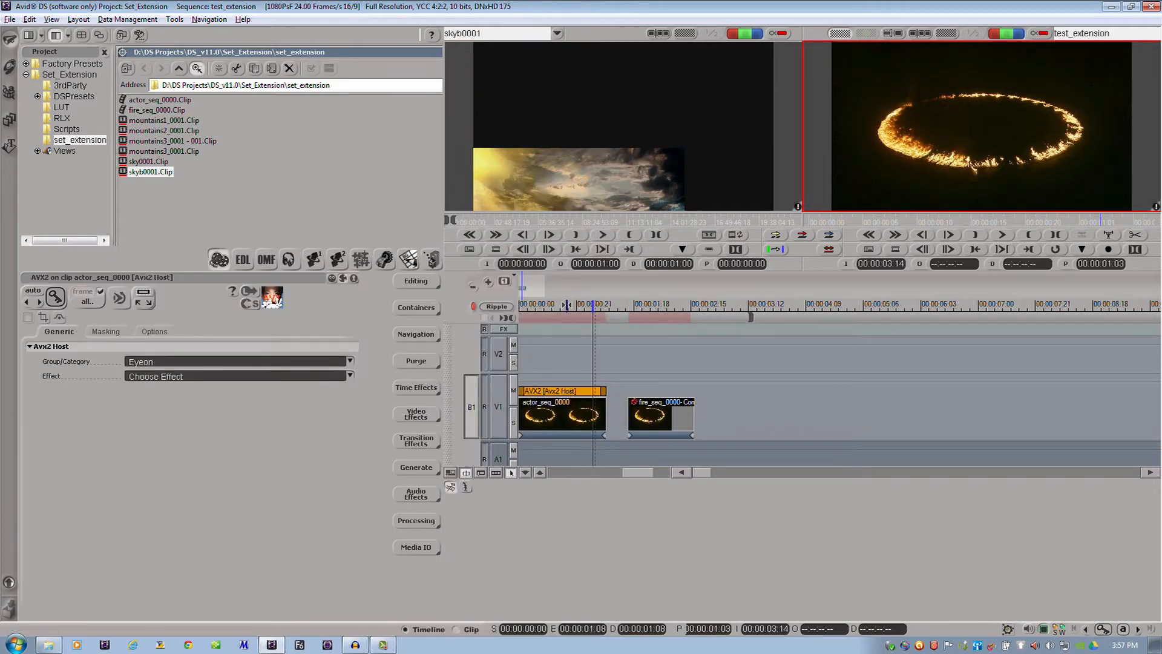
{"action": "left_click_drag", "start_coordinate": [566, 306], "coordinate": [541, 306]}
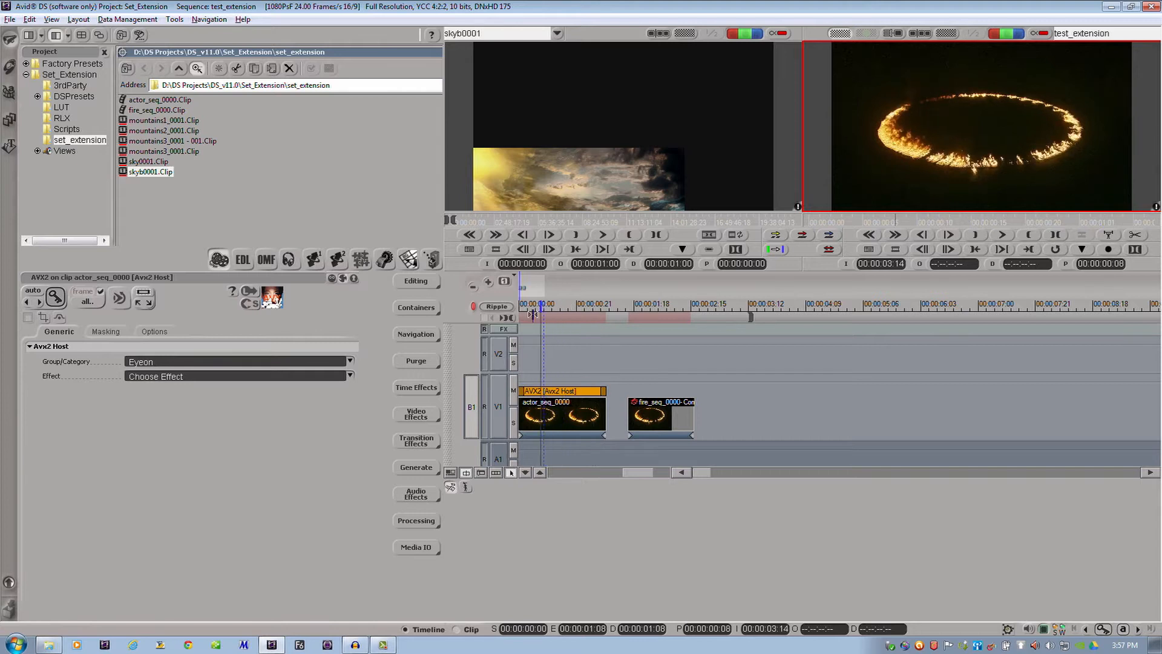
{"action": "left_click", "coordinate": [276, 376]}
{"action": "left_click", "coordinate": [282, 384]}
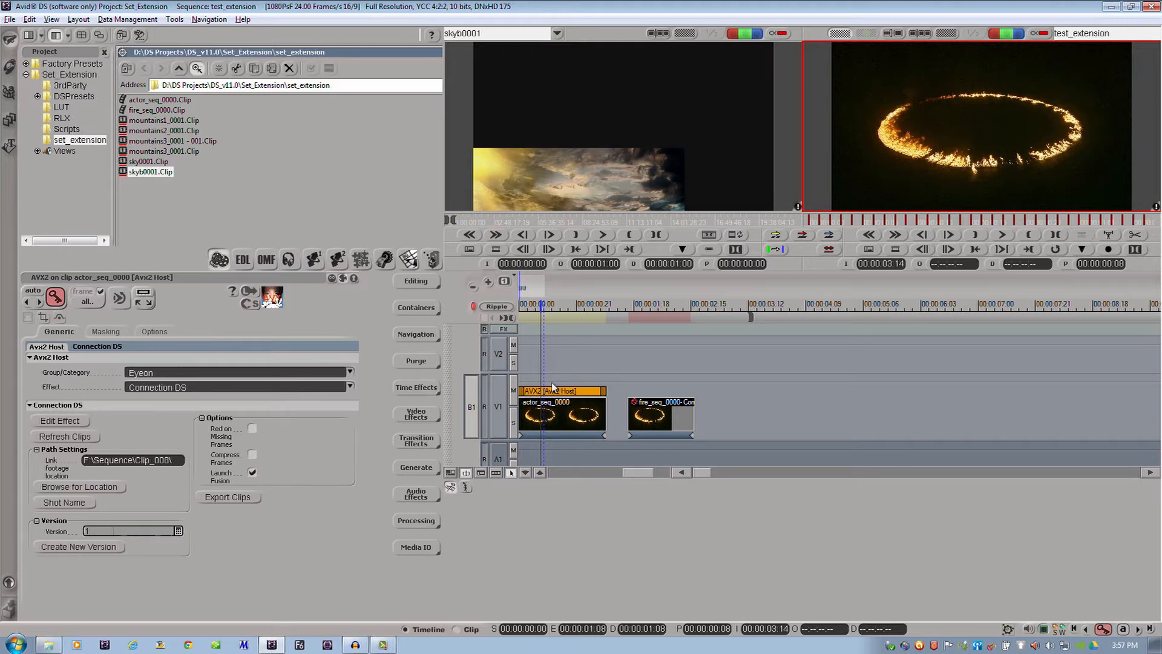
Try an Avx2 Host effect on track V1 spanning both clips, and remove it
{"action": "left_click_drag", "start_coordinate": [695, 373], "coordinate": [525, 378]}
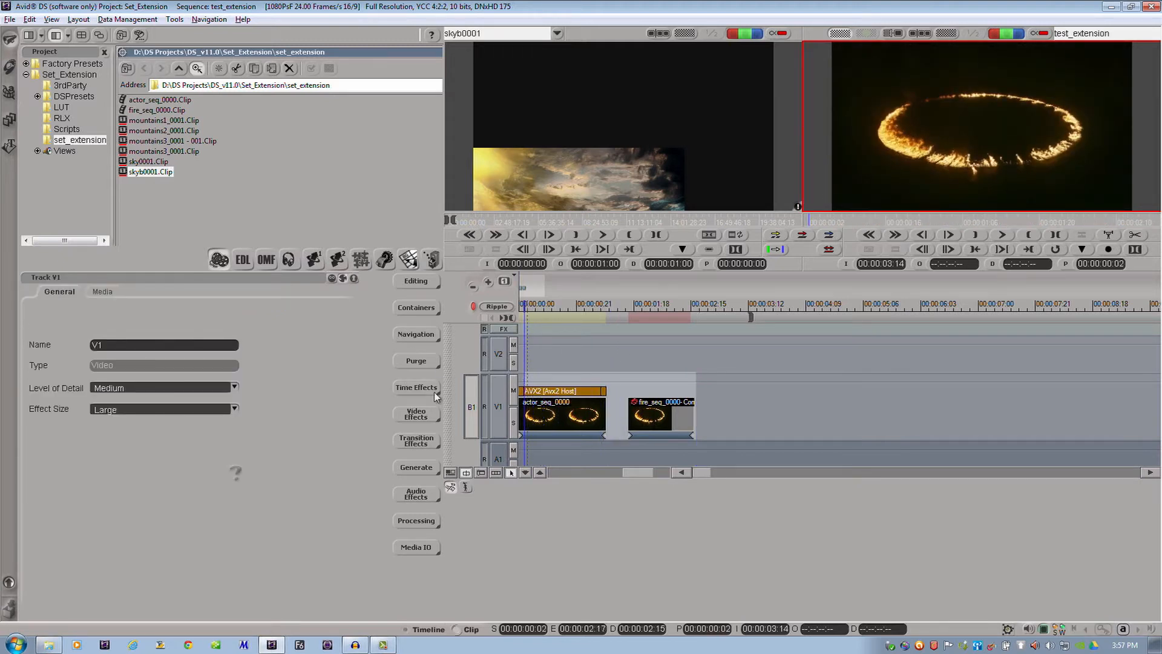
{"action": "left_click", "coordinate": [431, 411]}
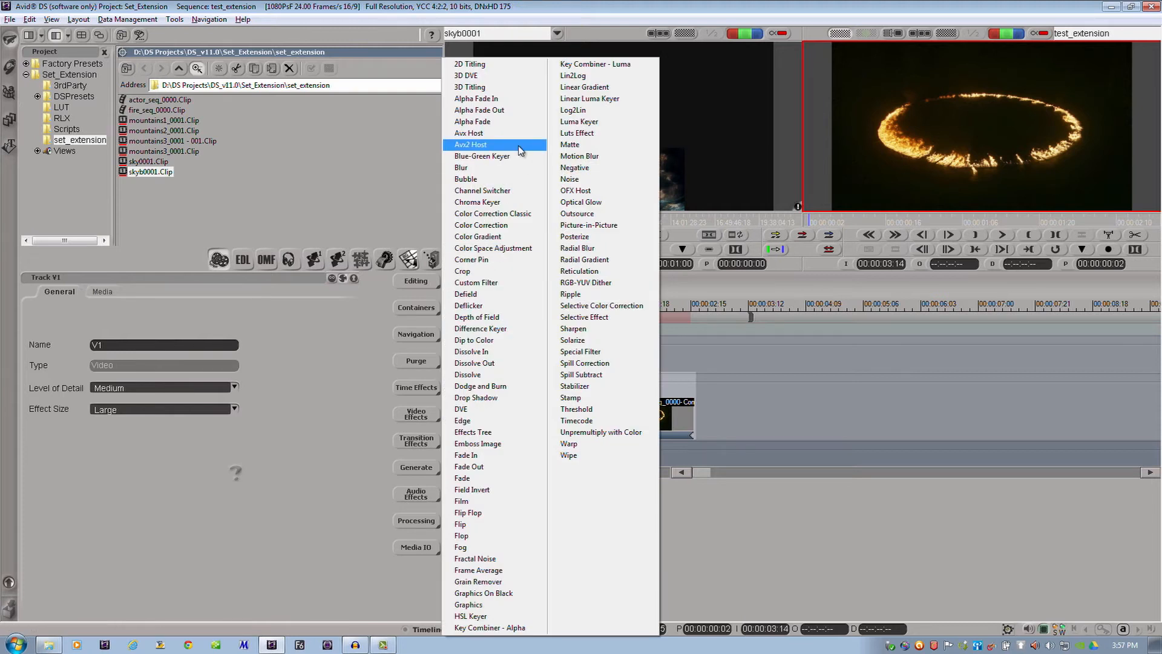
{"action": "left_click", "coordinate": [520, 145]}
{"action": "left_click_drag", "start_coordinate": [627, 384], "coordinate": [678, 382]}
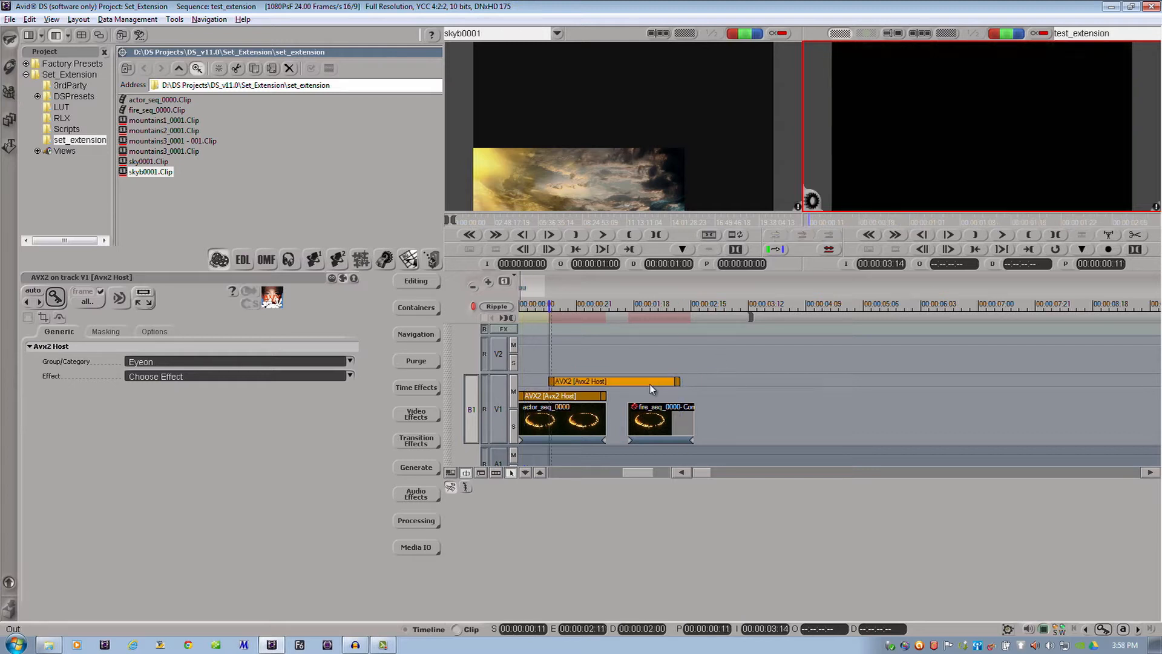
{"action": "key", "text": "Delete"}
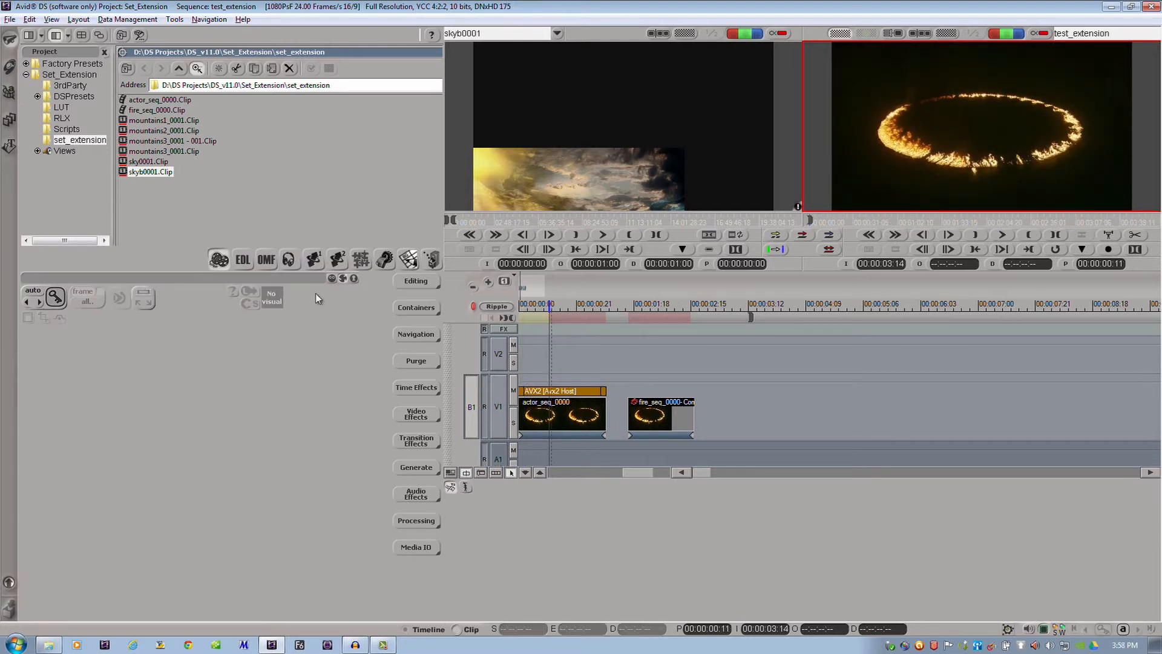
Set the sequence's video processing precision to 16 Bits in the sequence preferences
{"action": "left_click", "coordinate": [9, 19]}
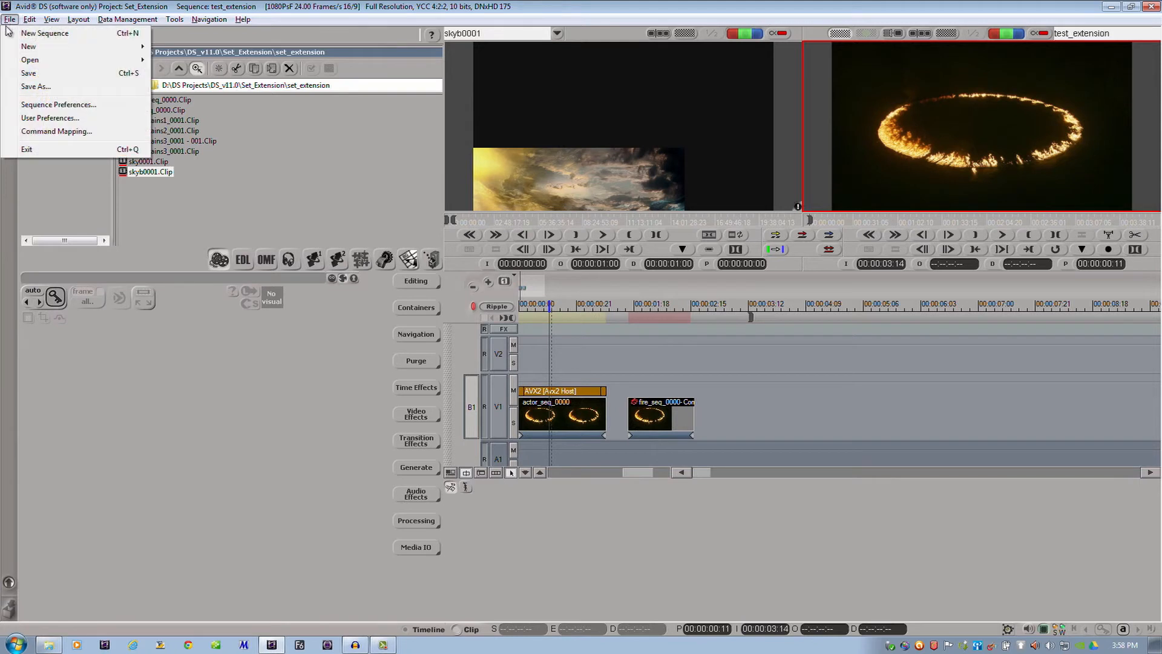
{"action": "left_click", "coordinate": [42, 104]}
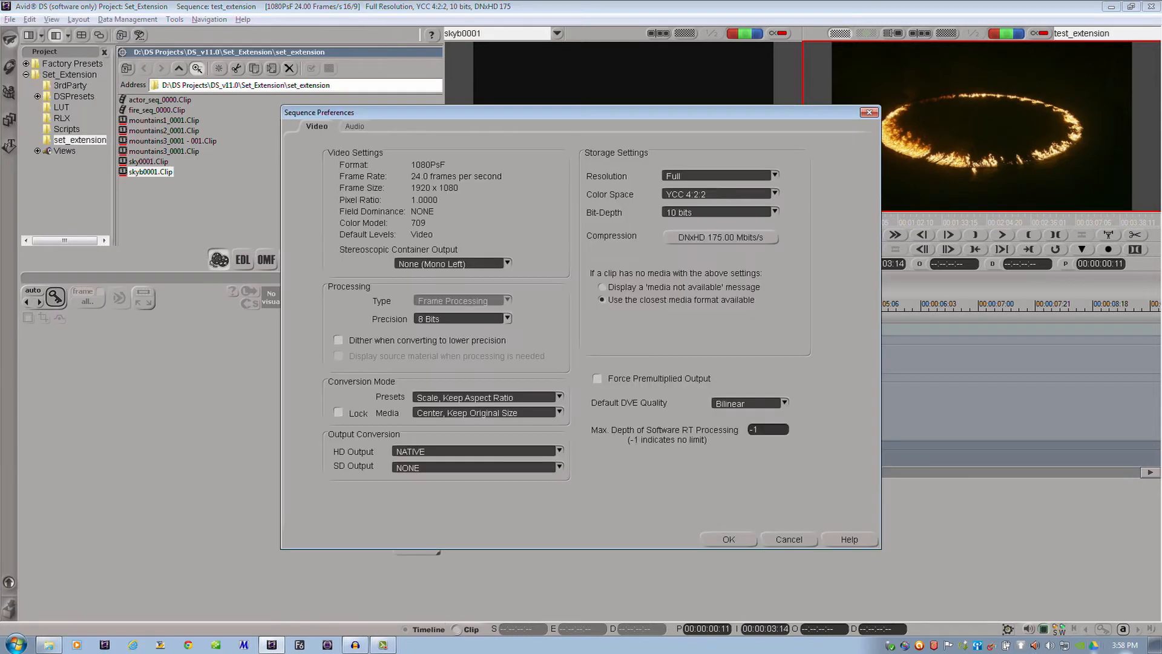
{"action": "left_click", "coordinate": [479, 319]}
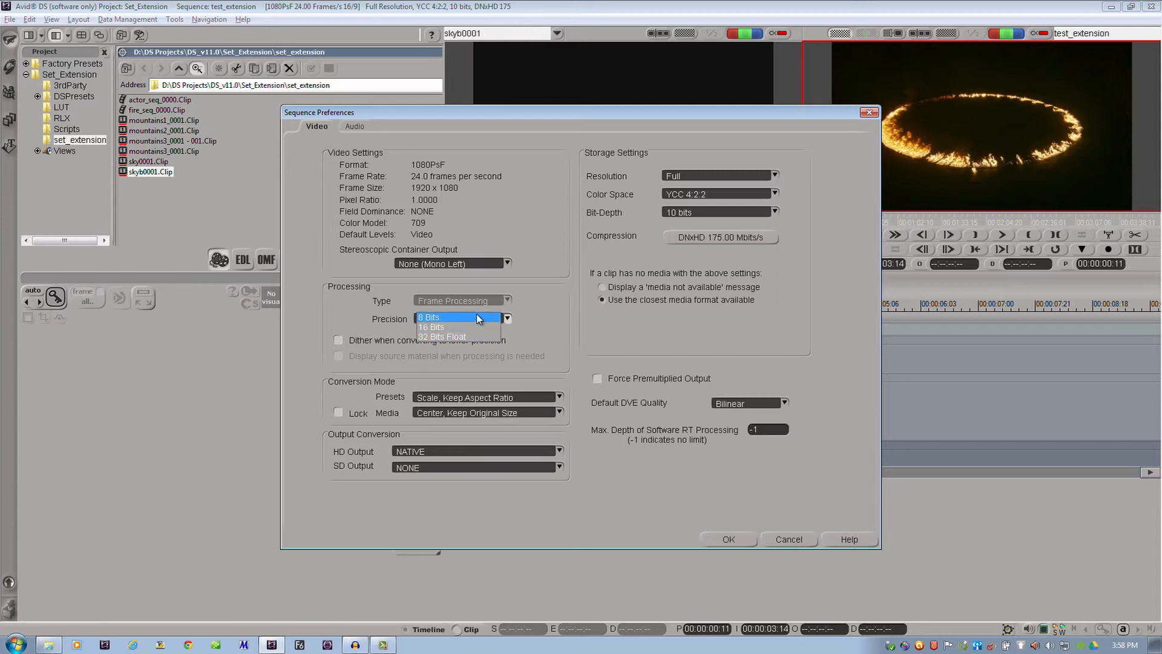
{"action": "left_click", "coordinate": [475, 329]}
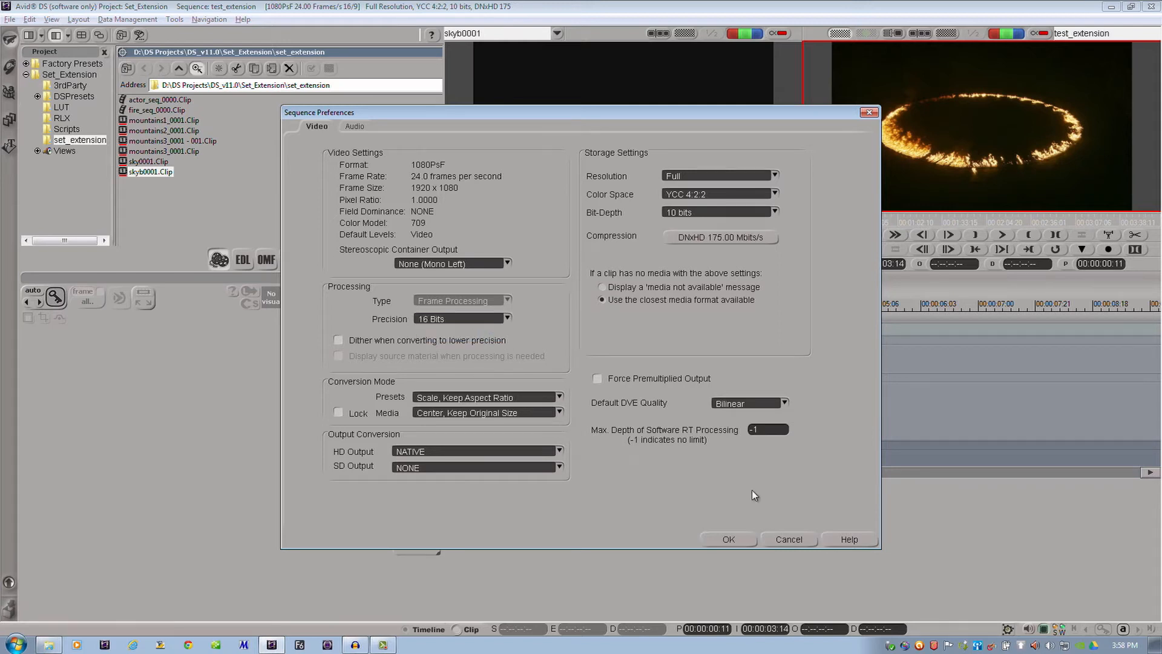
{"action": "left_click", "coordinate": [737, 536]}
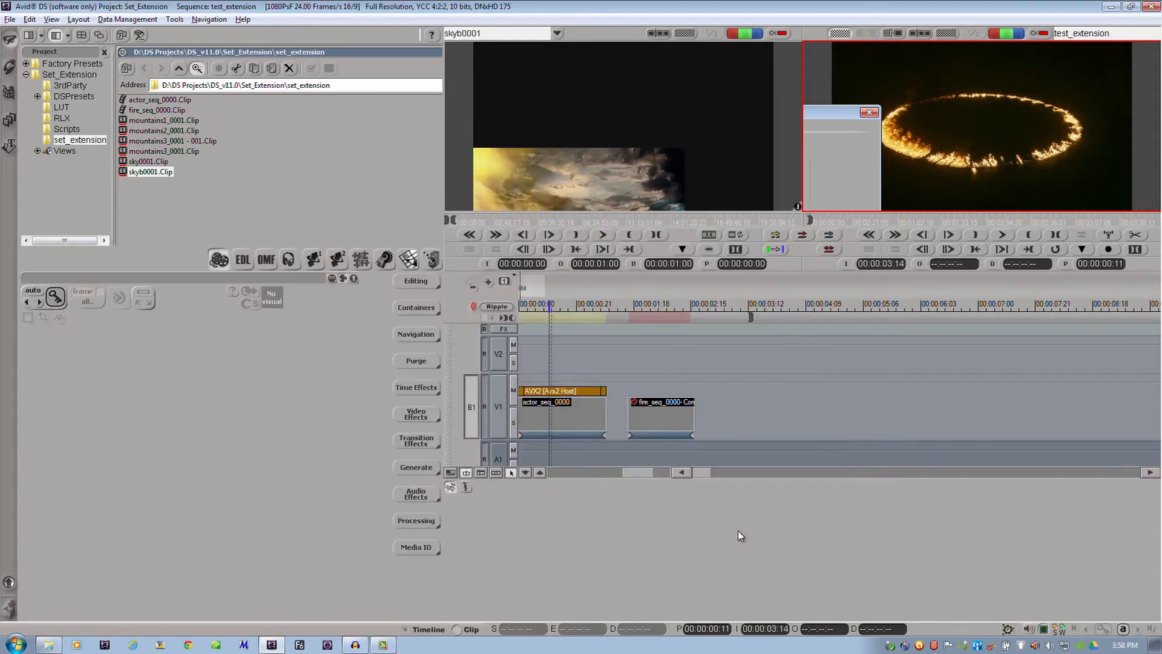
Export the clips from the Connection DS effect on actor_seq_0000 and open the effect for editing in Fusion
{"action": "left_click", "coordinate": [564, 389]}
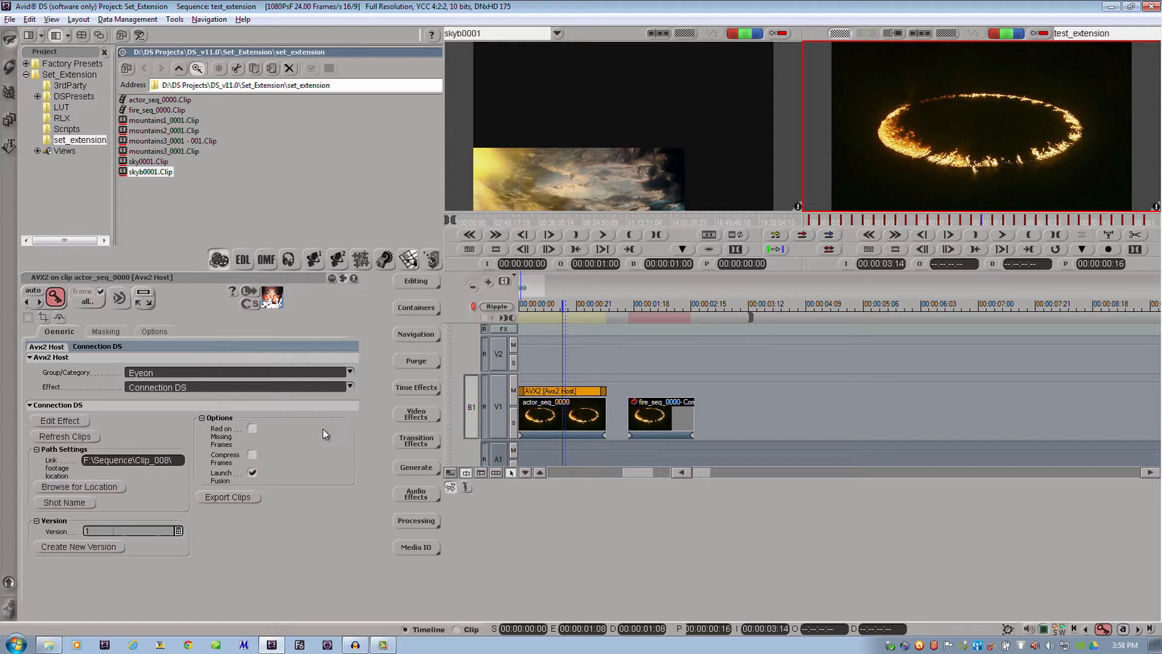
{"action": "left_click", "coordinate": [242, 497]}
{"action": "left_click", "coordinate": [77, 421]}
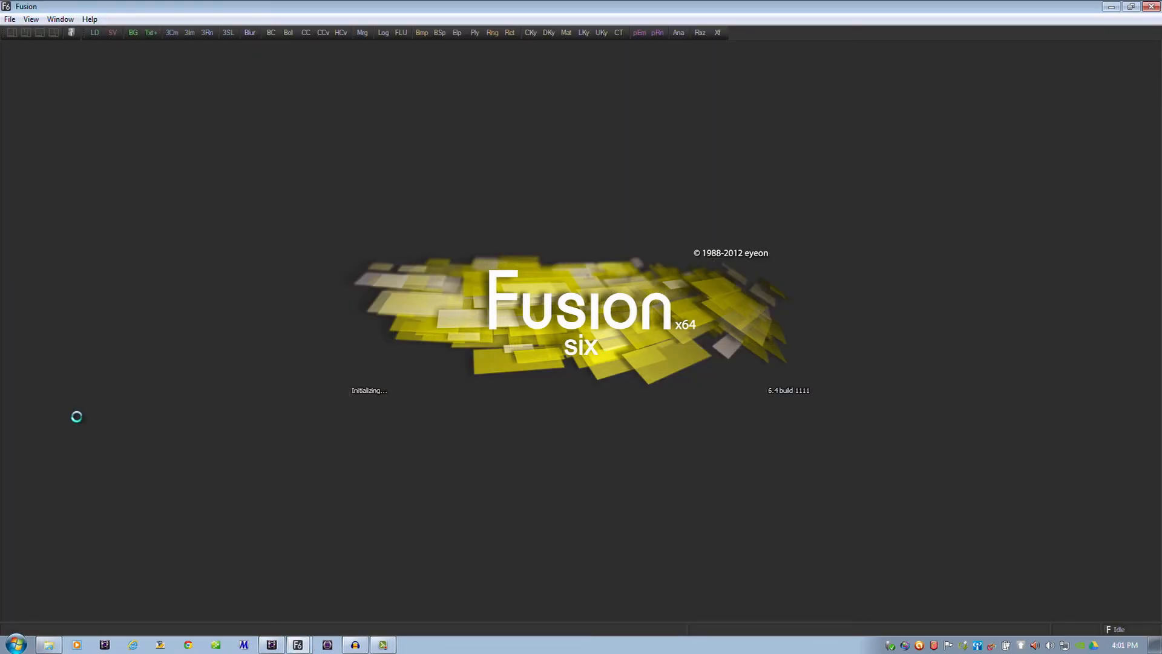
{"action": "key", "text": "alt+Tab"}
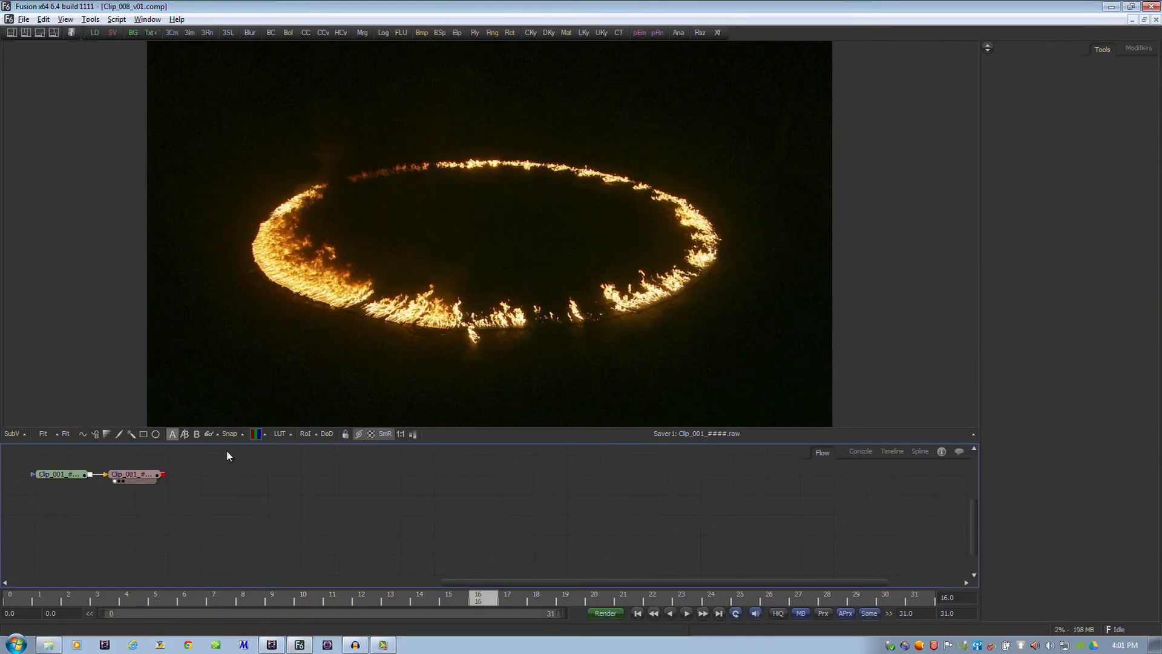
Move the Saver node farther from the Loader and insert a Color Corrector between the two nodes
{"action": "left_click_drag", "start_coordinate": [583, 509], "coordinate": [684, 523]}
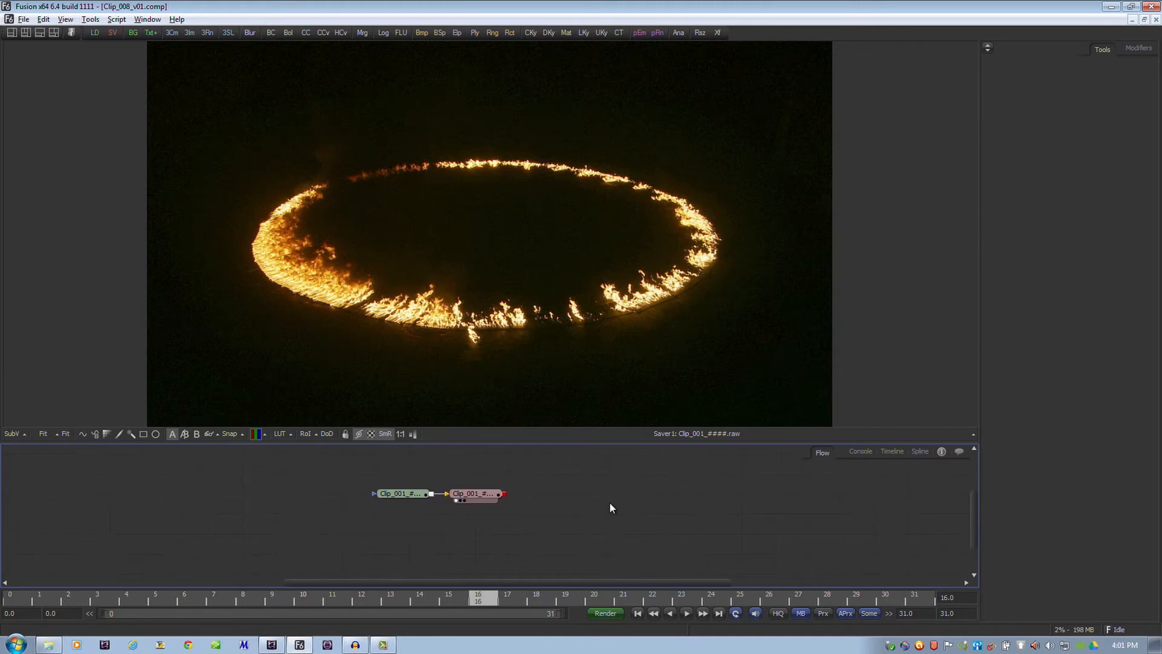
{"action": "scroll", "coordinate": [562, 503], "scroll_direction": "up", "scroll_amount": 3}
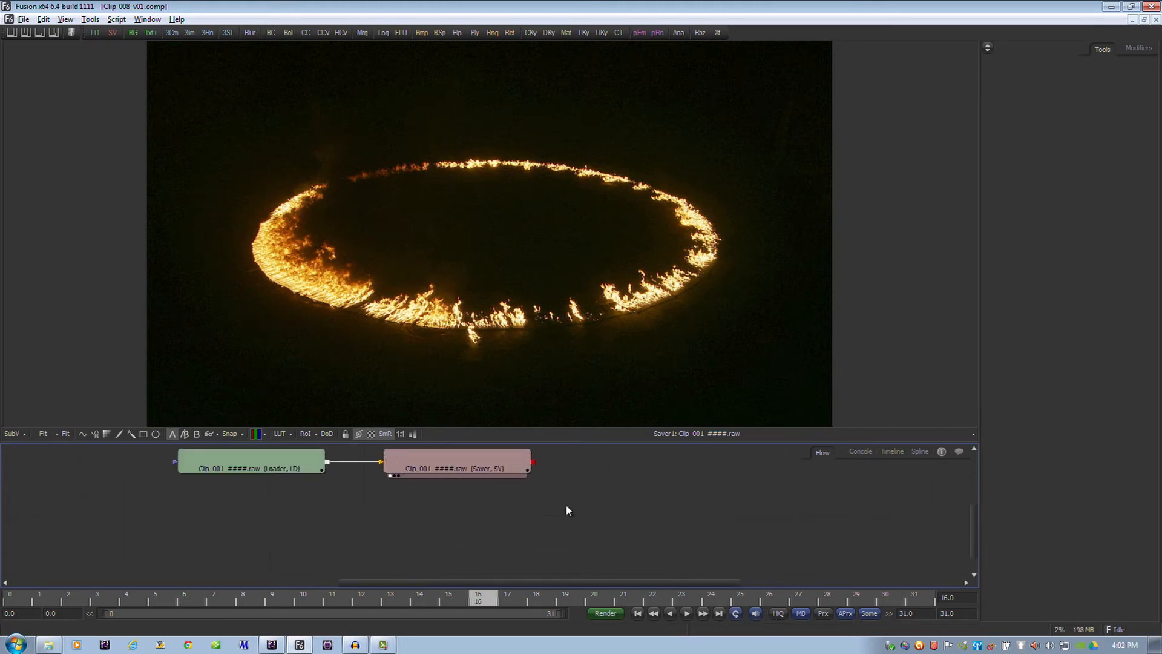
{"action": "left_click_drag", "start_coordinate": [565, 504], "coordinate": [667, 555]}
{"action": "scroll", "coordinate": [631, 536], "scroll_direction": "up", "scroll_amount": 1}
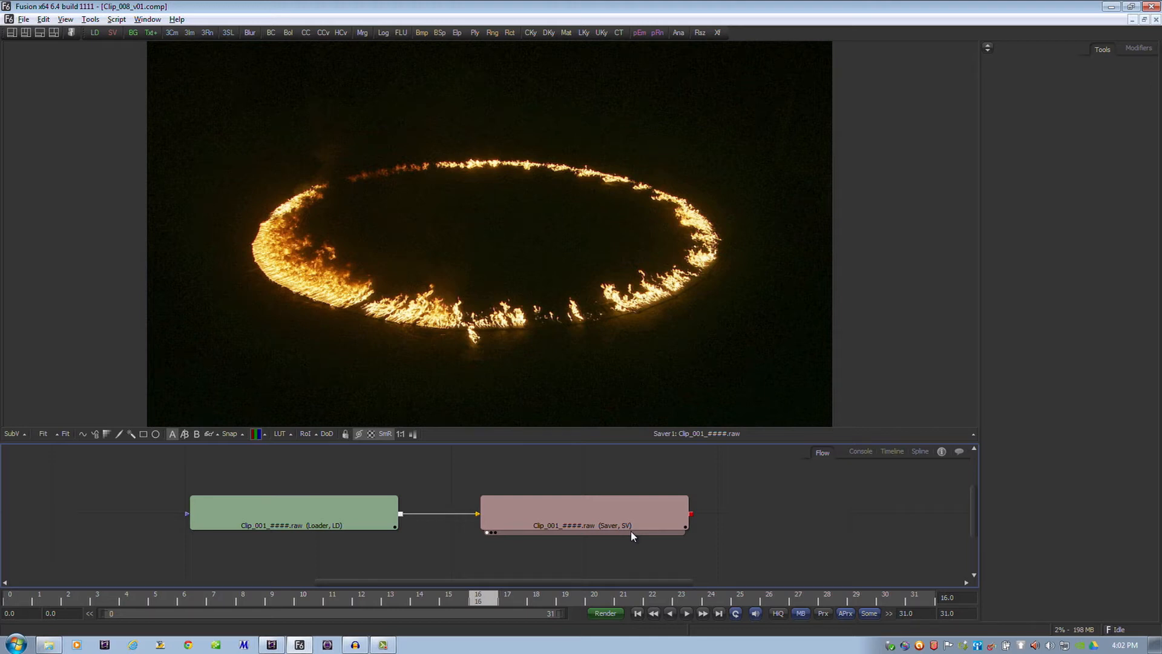
{"action": "left_click_drag", "start_coordinate": [631, 536], "coordinate": [726, 529]}
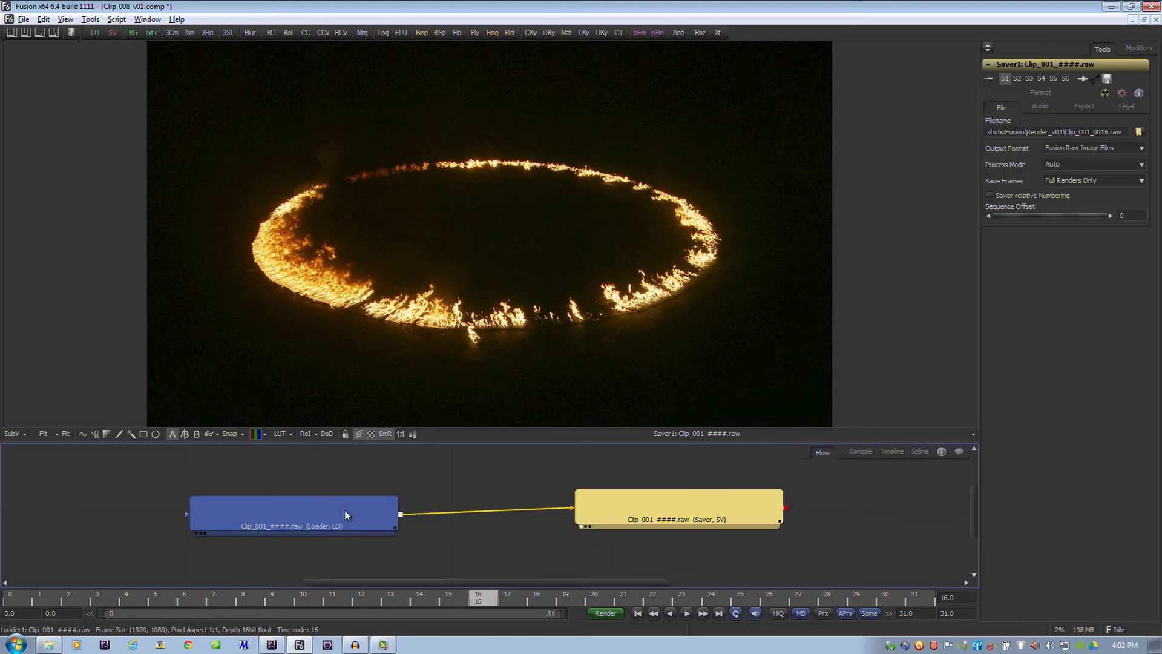
{"action": "left_click", "coordinate": [305, 33]}
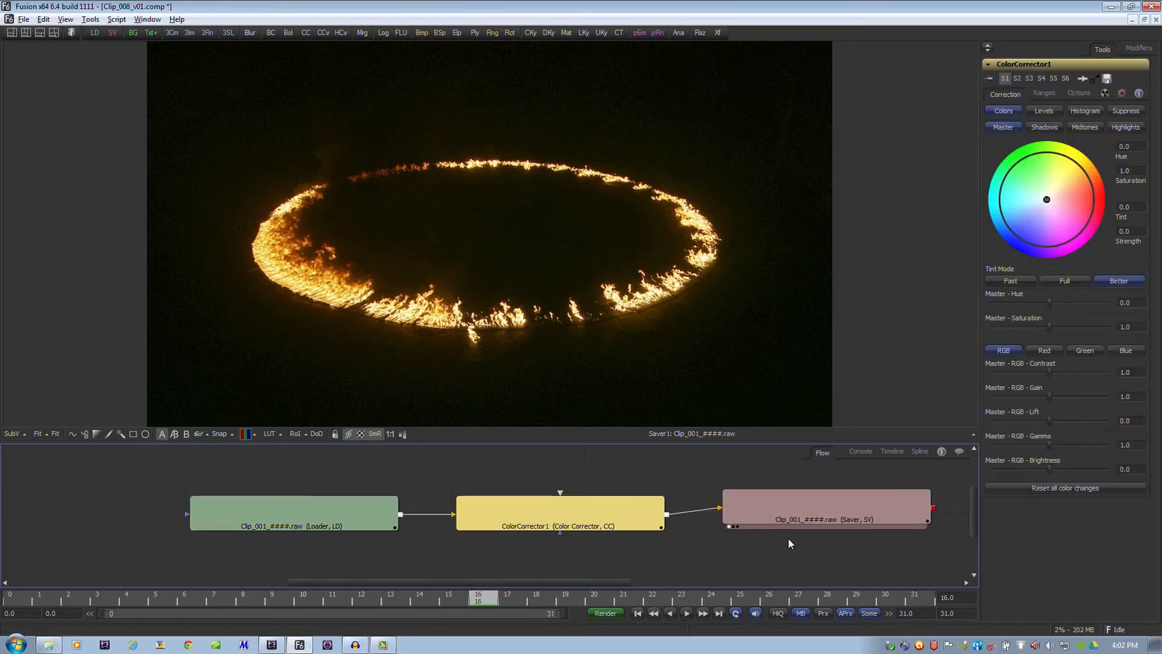
Tint the Color Corrector's master color toward blue-violet at about 0.36 strength and render frames 0 to 31 with the Final configuration
{"action": "left_click_drag", "start_coordinate": [1048, 199], "coordinate": [1032, 226]}
{"action": "left_click", "coordinate": [608, 613]}
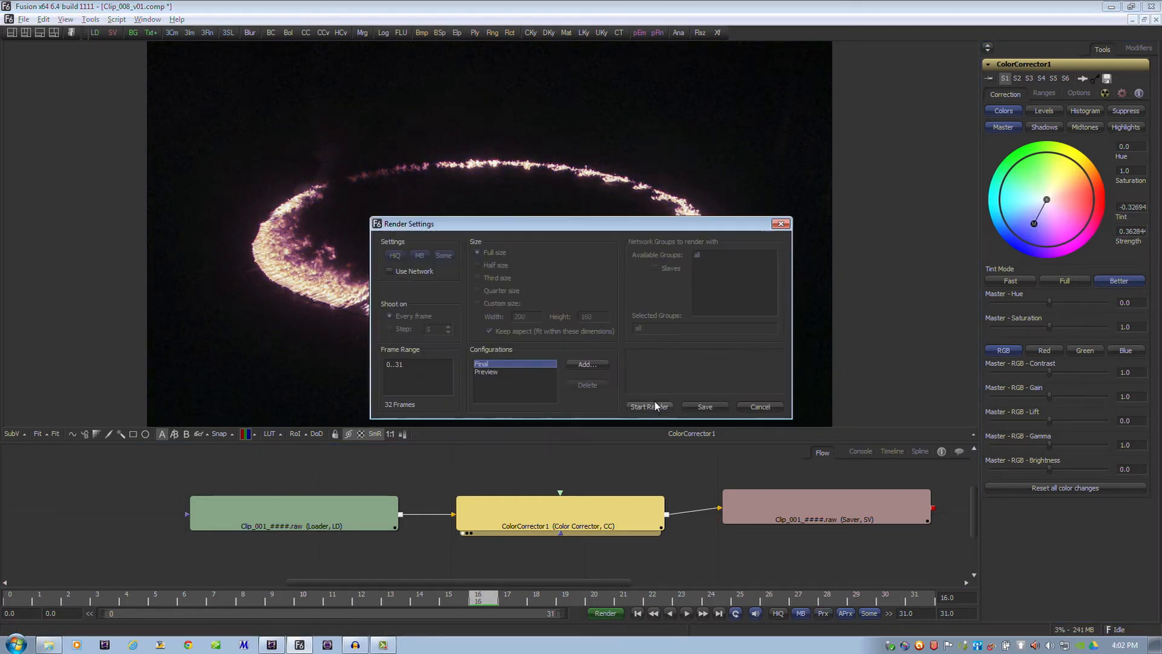
{"action": "left_click", "coordinate": [648, 405]}
Switch to Avid DS, preview the rendered result at frame 4, and create version 2 of the Connection DS effect
{"action": "key", "text": "alt+Tab"}
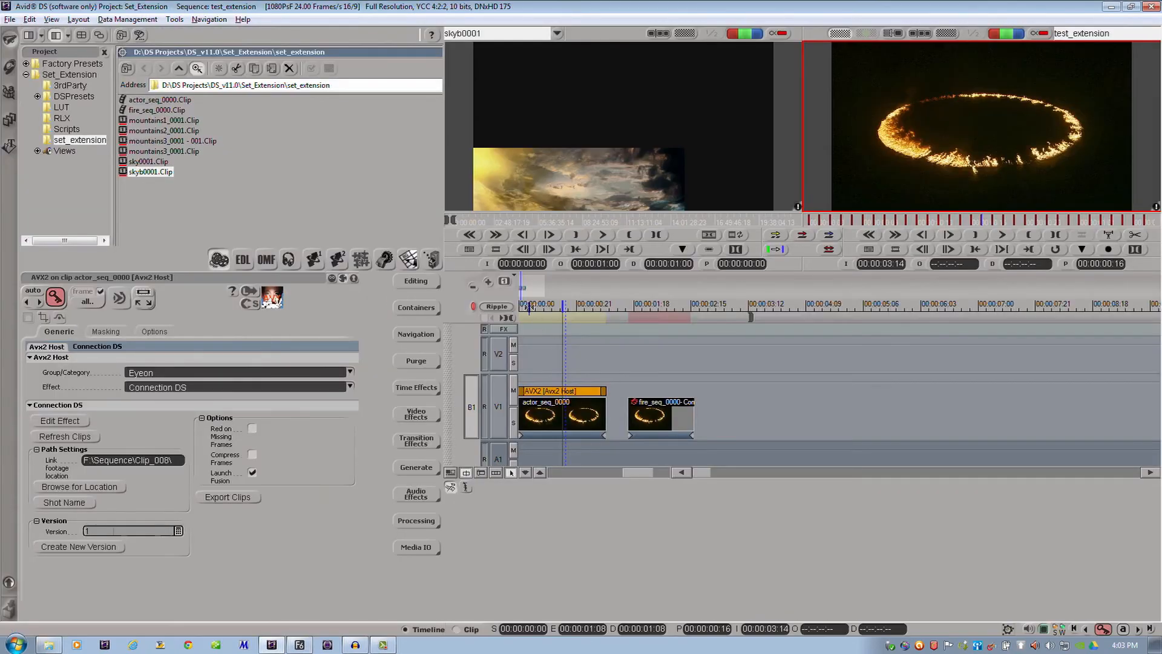
{"action": "mouse_move", "coordinate": [528, 307]}
{"action": "left_mouse_down"}
{"action": "mouse_move", "coordinate": [545, 308]}
{"action": "mouse_move", "coordinate": [531, 309]}
{"action": "left_mouse_up"}
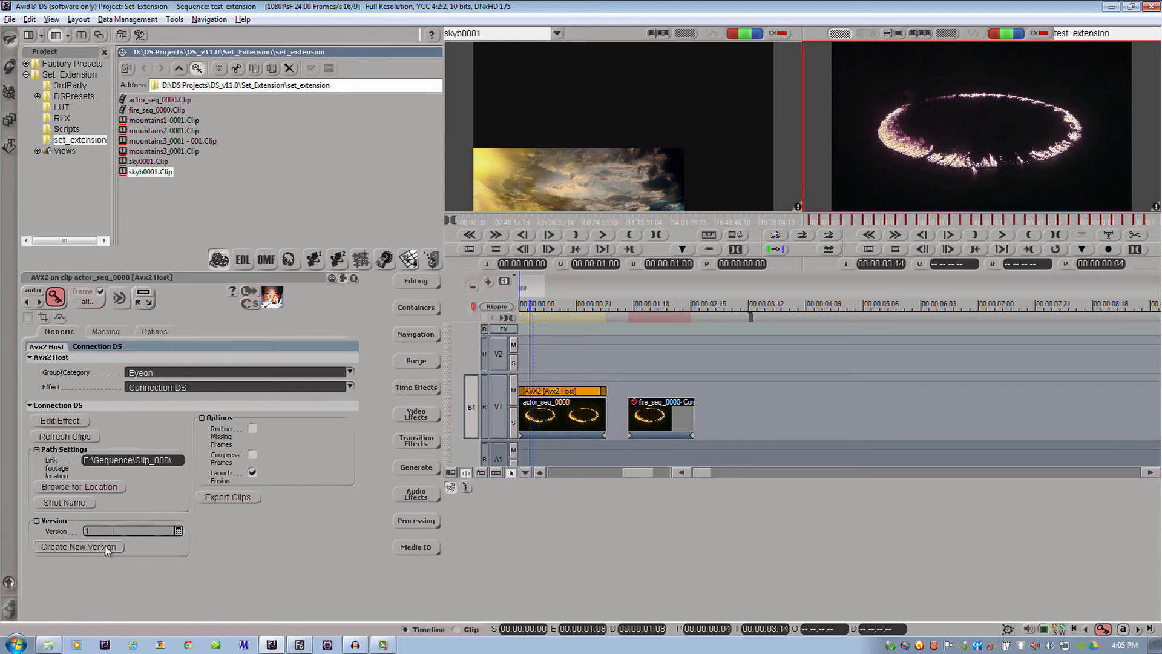
{"action": "left_click", "coordinate": [106, 547]}
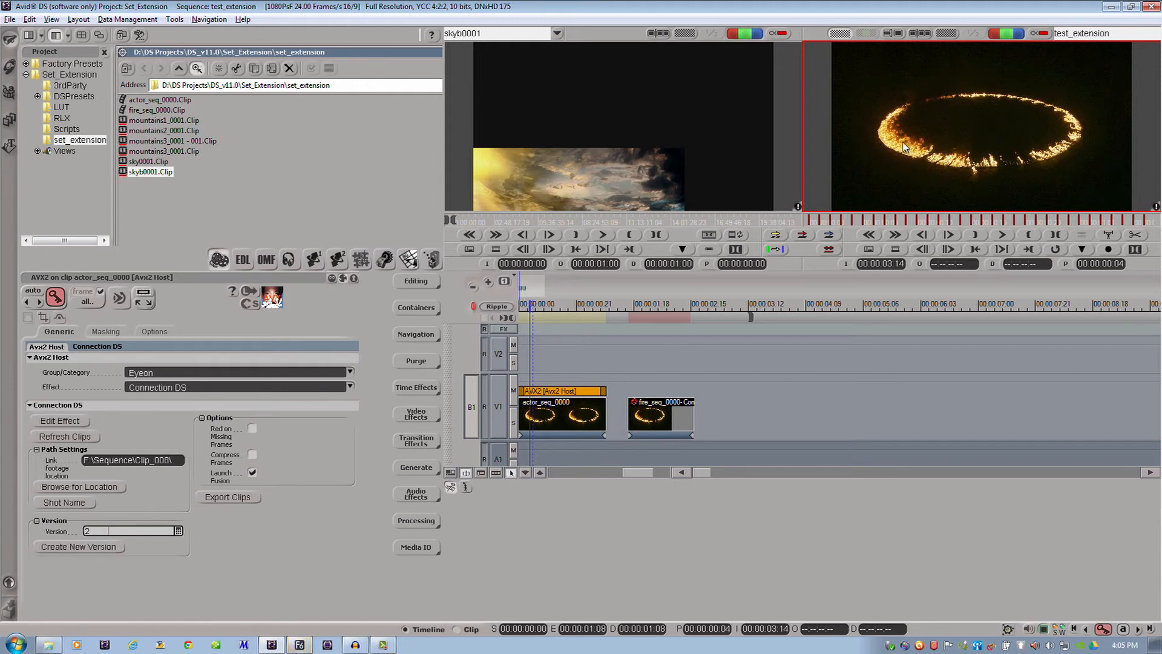
Switch to Fusion, retint the Color Corrector's master color toward yellow at about 0.80 strength, and render the version 2 comp
{"action": "key", "text": "alt+Tab"}
{"action": "key", "text": "alt+Tab"}
{"action": "key", "text": "alt+Tab"}
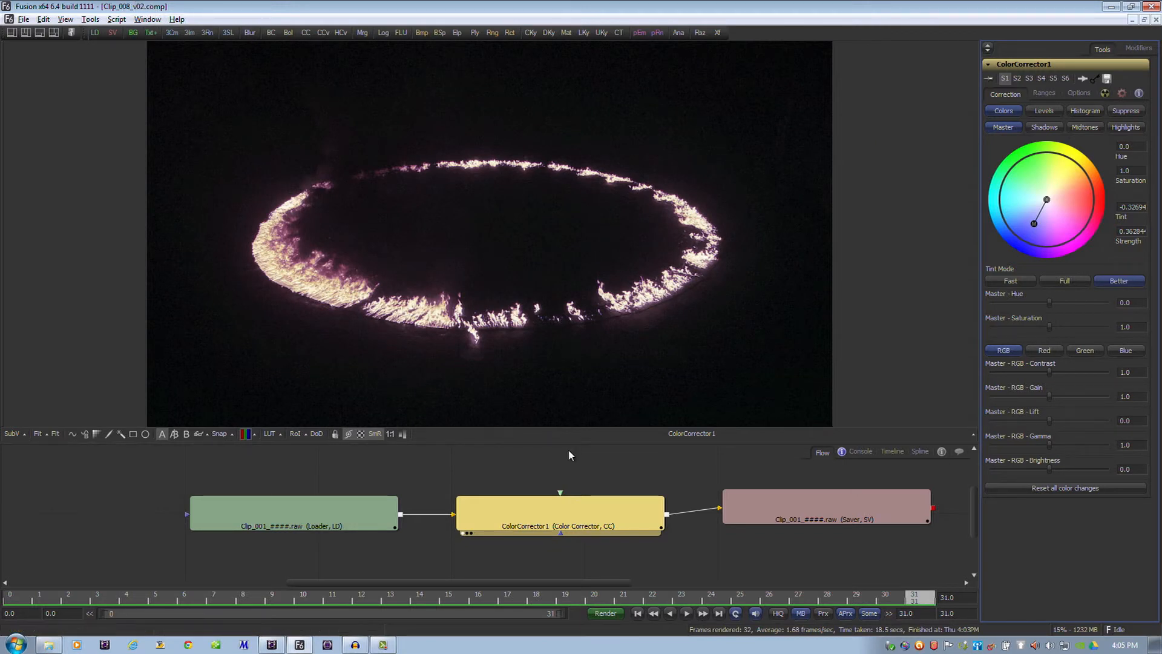
{"action": "left_click", "coordinate": [570, 515]}
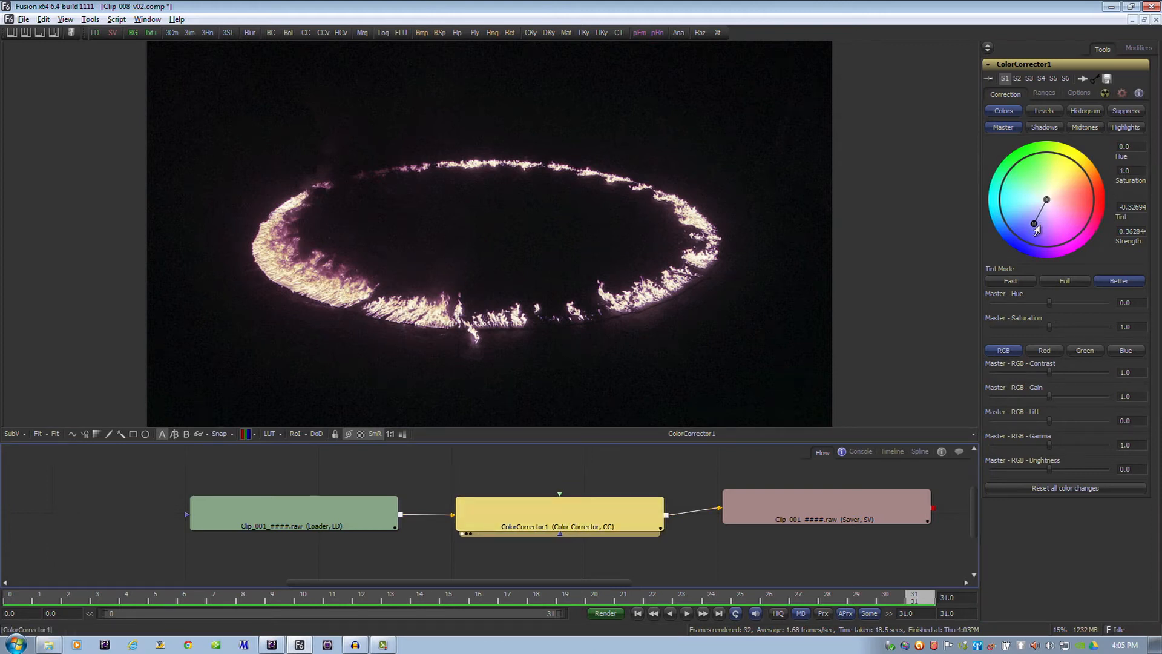
{"action": "left_click_drag", "start_coordinate": [1031, 231], "coordinate": [1063, 163]}
{"action": "left_click", "coordinate": [609, 612]}
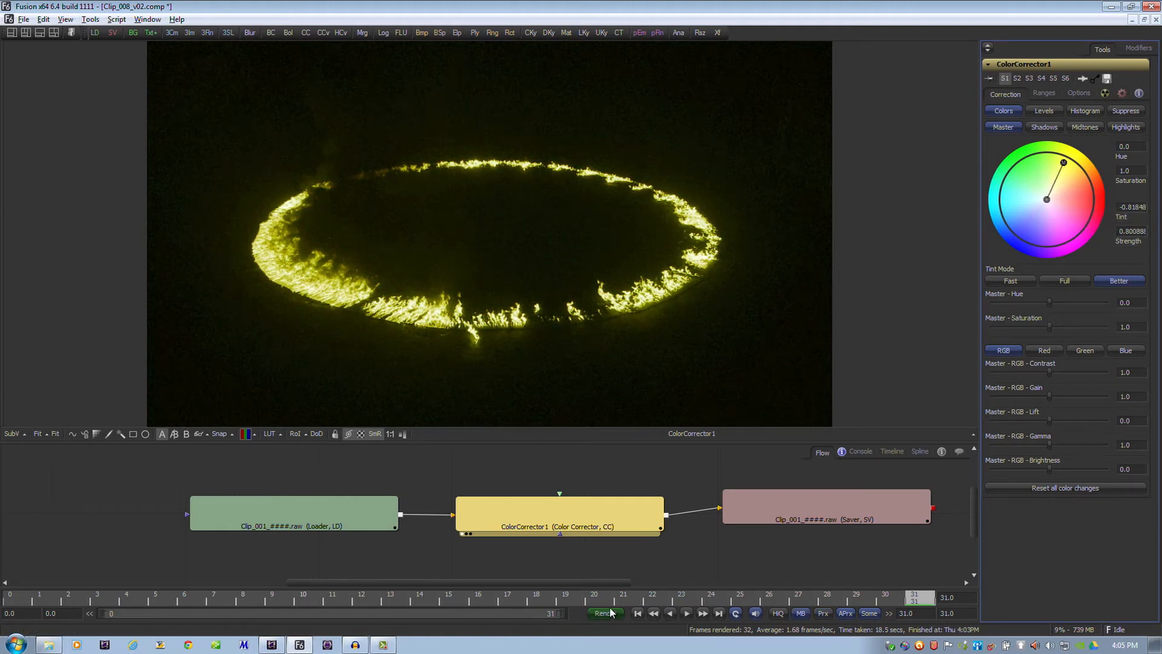
{"action": "left_click", "coordinate": [650, 406]}
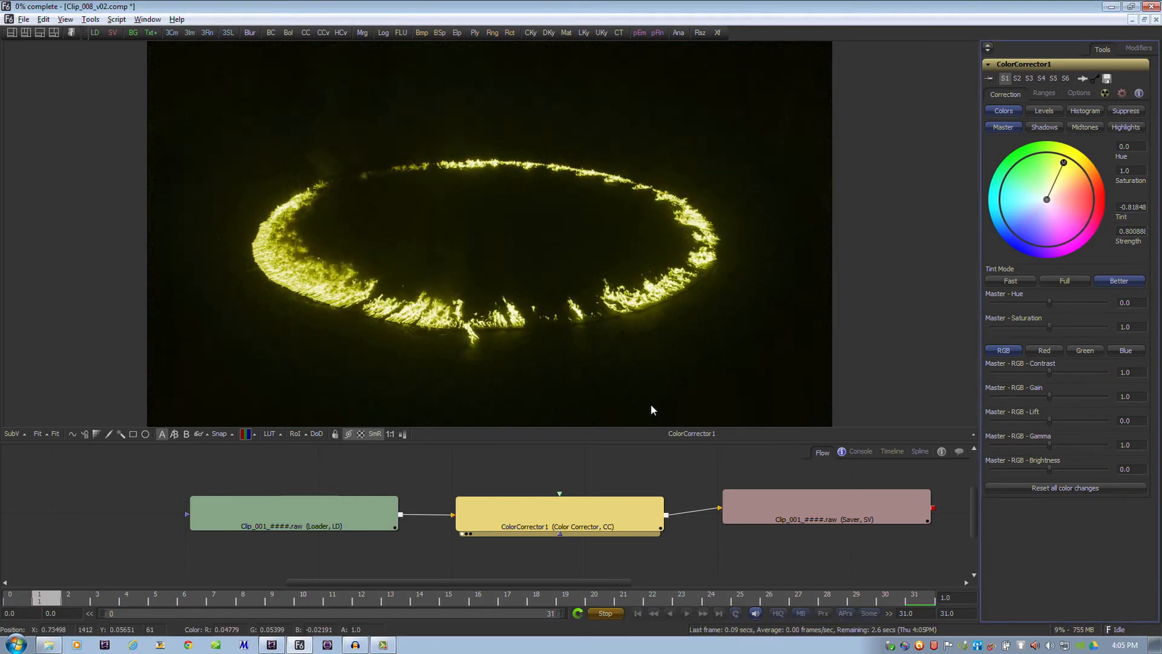
Switch to Avid DS and preview the new render on actor_seq_0000 at frame 12
{"action": "key", "text": "alt+Tab"}
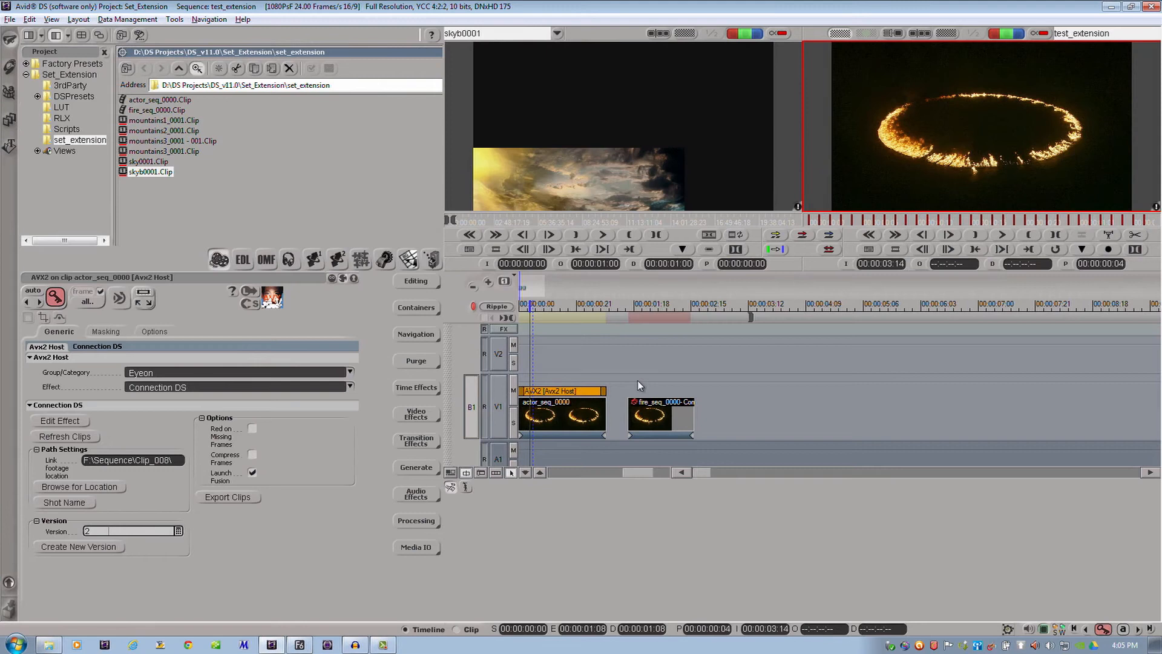
{"action": "left_click", "coordinate": [523, 305]}
{"action": "left_click_drag", "start_coordinate": [523, 306], "coordinate": [552, 305]}
Set the Connection DS effect's version value to 1.95 to bring back the first version's render
{"action": "double_click", "coordinate": [104, 530]}
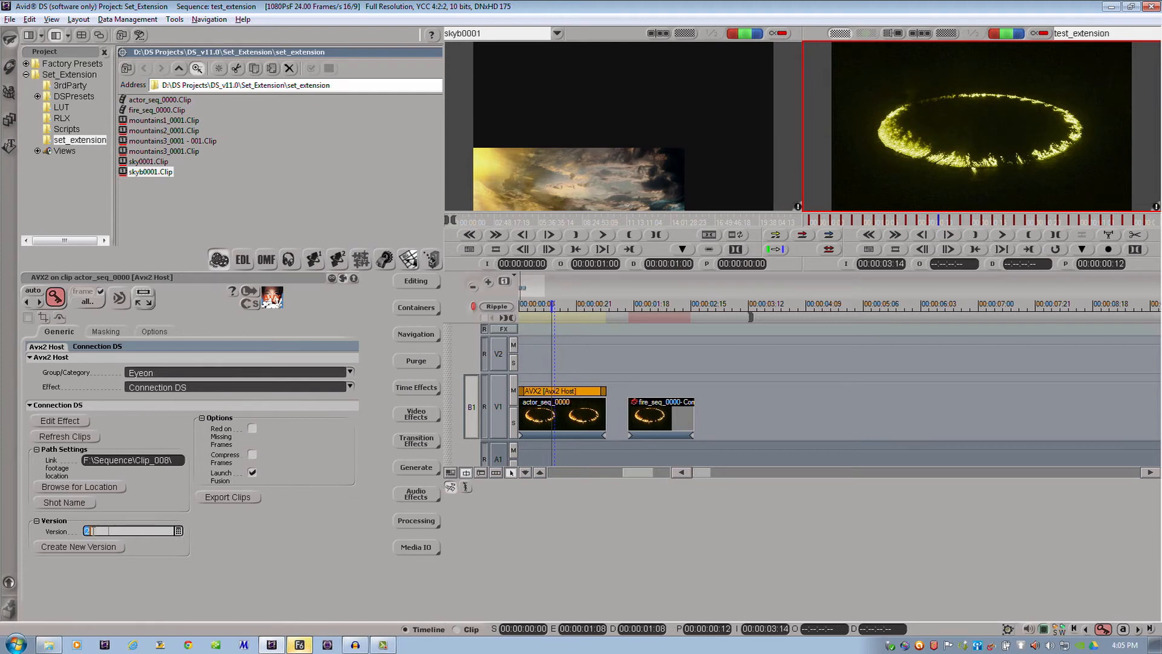
{"action": "type", "text": "2"}
{"action": "key", "text": "ctrl+z"}
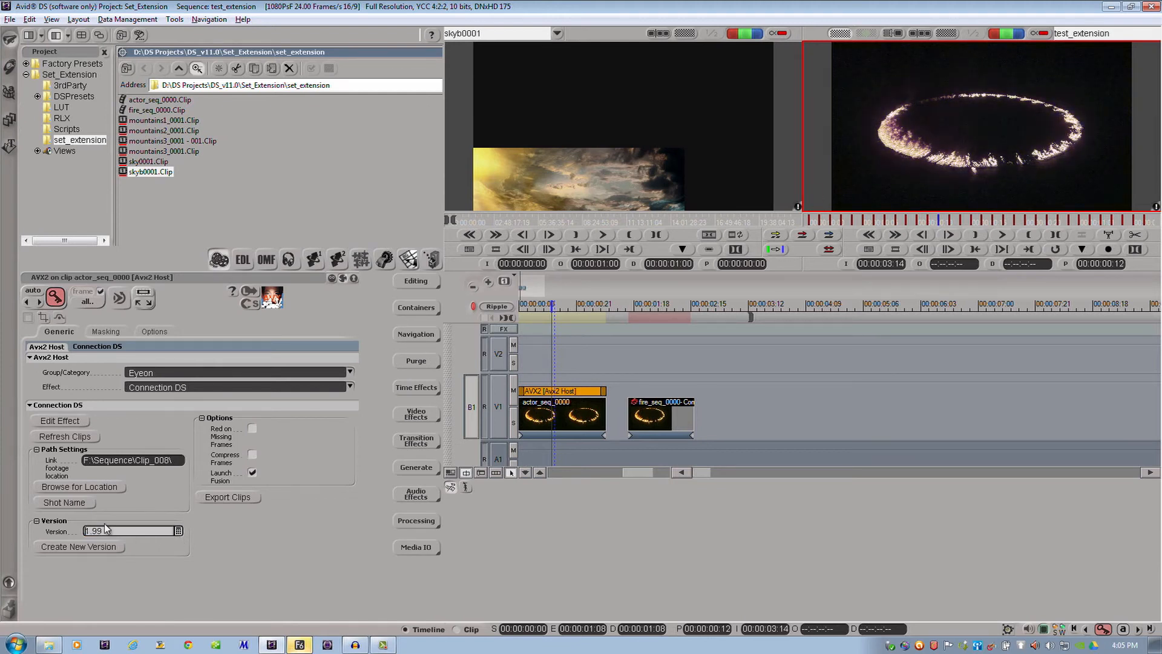
{"action": "key", "text": "Up"}
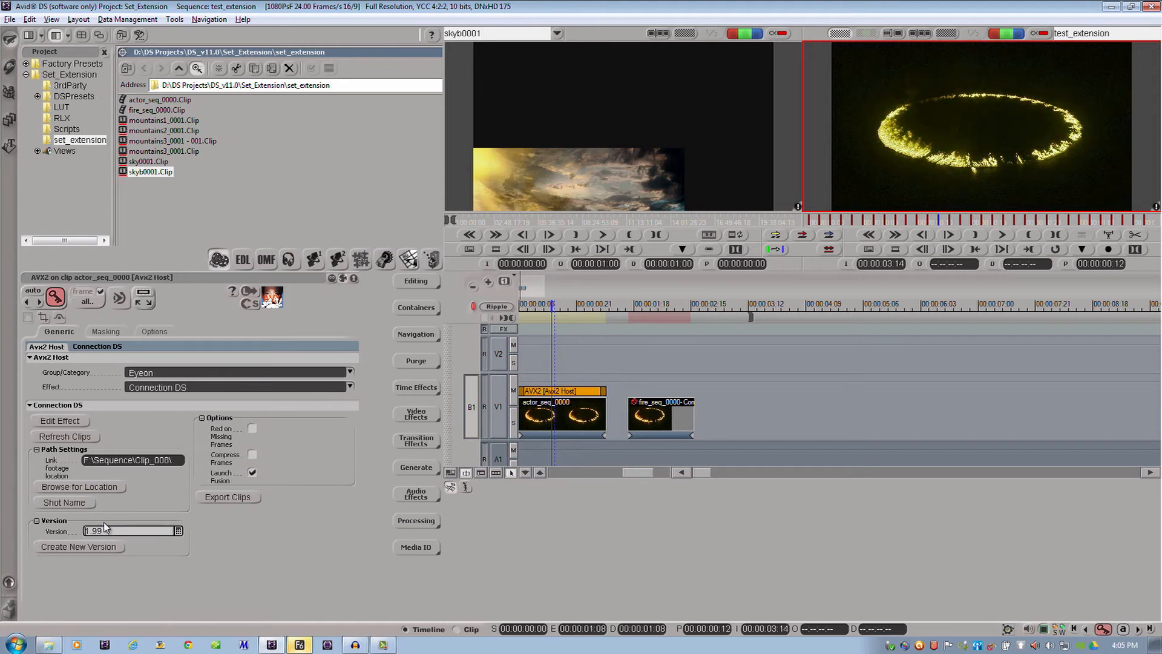
{"action": "key", "text": "Down"}
{"action": "key", "text": "Down"}
{"action": "key", "text": "Down"}
{"action": "key", "text": "Down"}
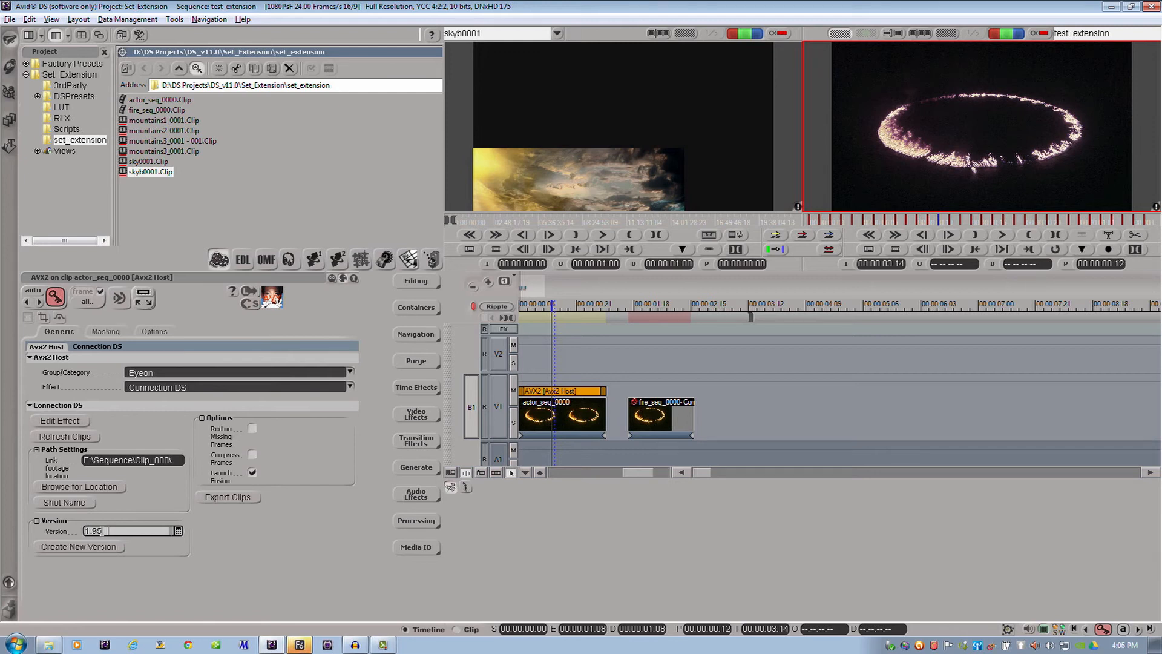
Switch to Windows Explorer and examine the exported raw frames of Clip_001 in the Avid folder of Clip_008
{"action": "key", "text": "alt+Tab"}
{"action": "key", "text": "alt+Tab"}
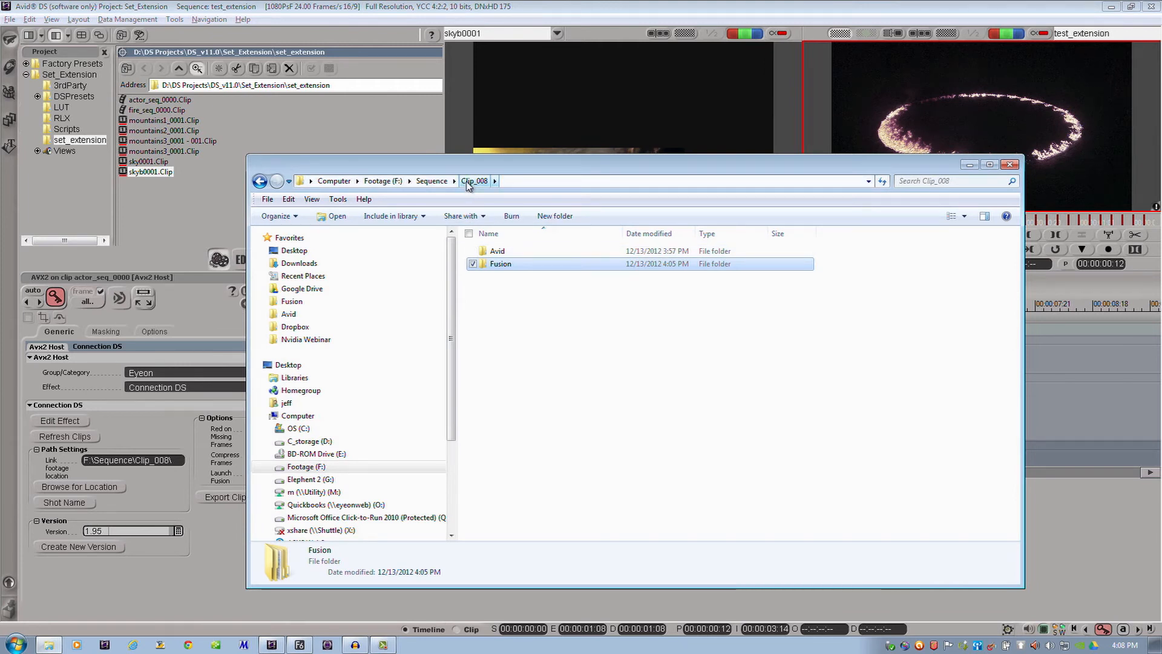
{"action": "left_click", "coordinate": [499, 250]}
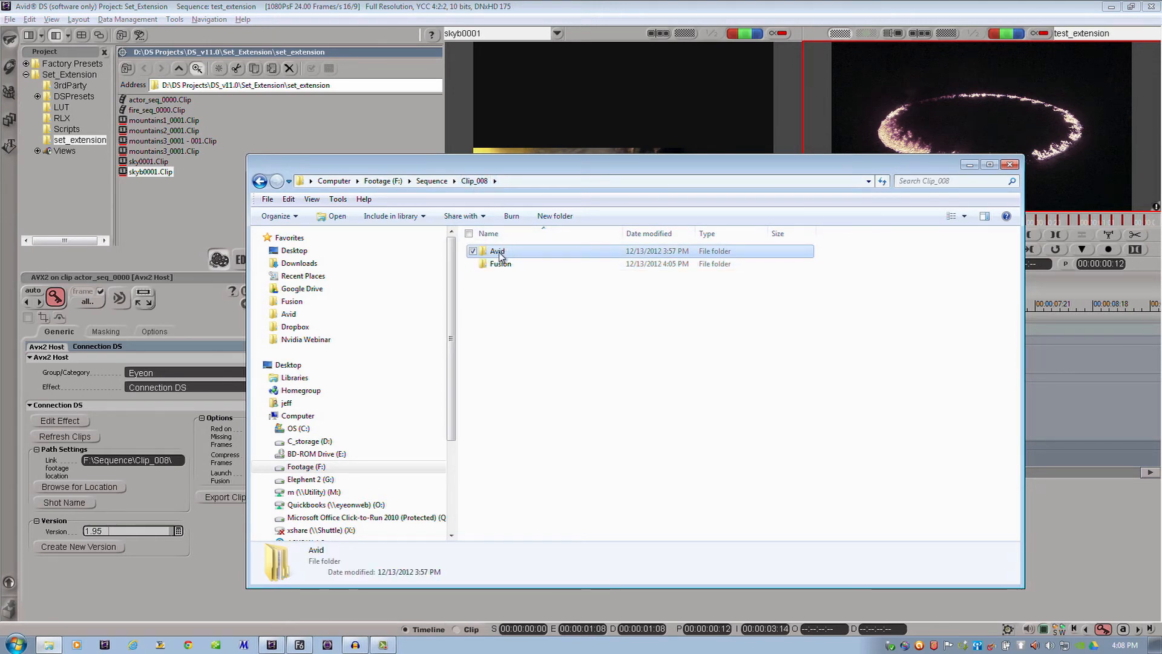
{"action": "left_click", "coordinate": [501, 265]}
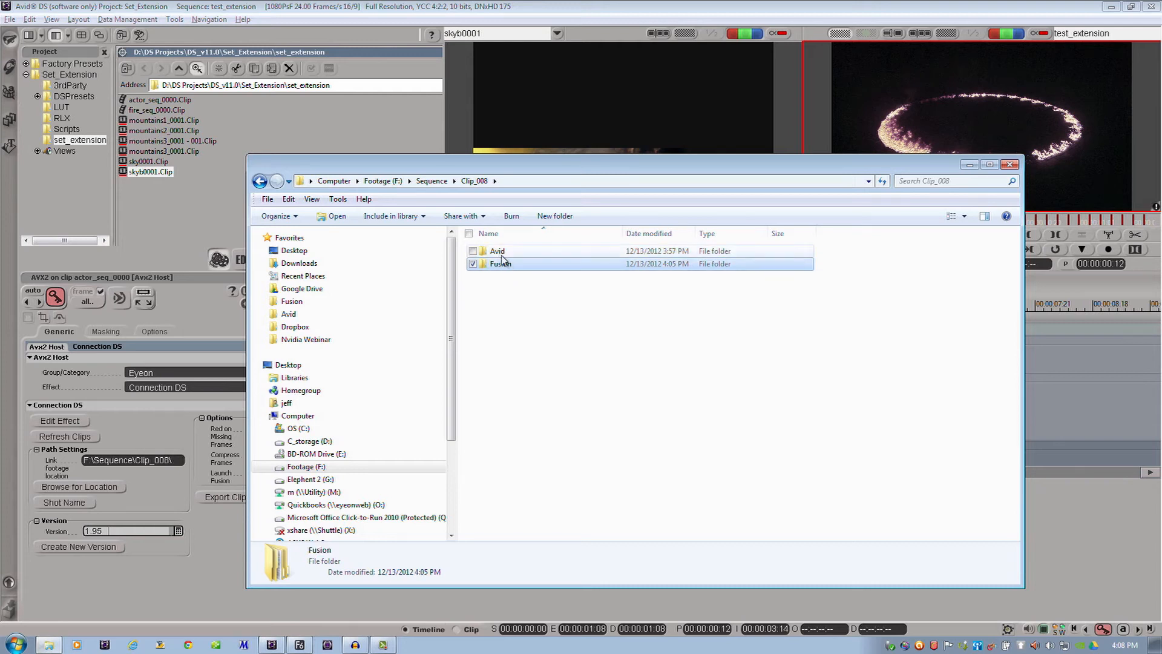
{"action": "left_click", "coordinate": [500, 255]}
{"action": "double_click", "coordinate": [501, 255]}
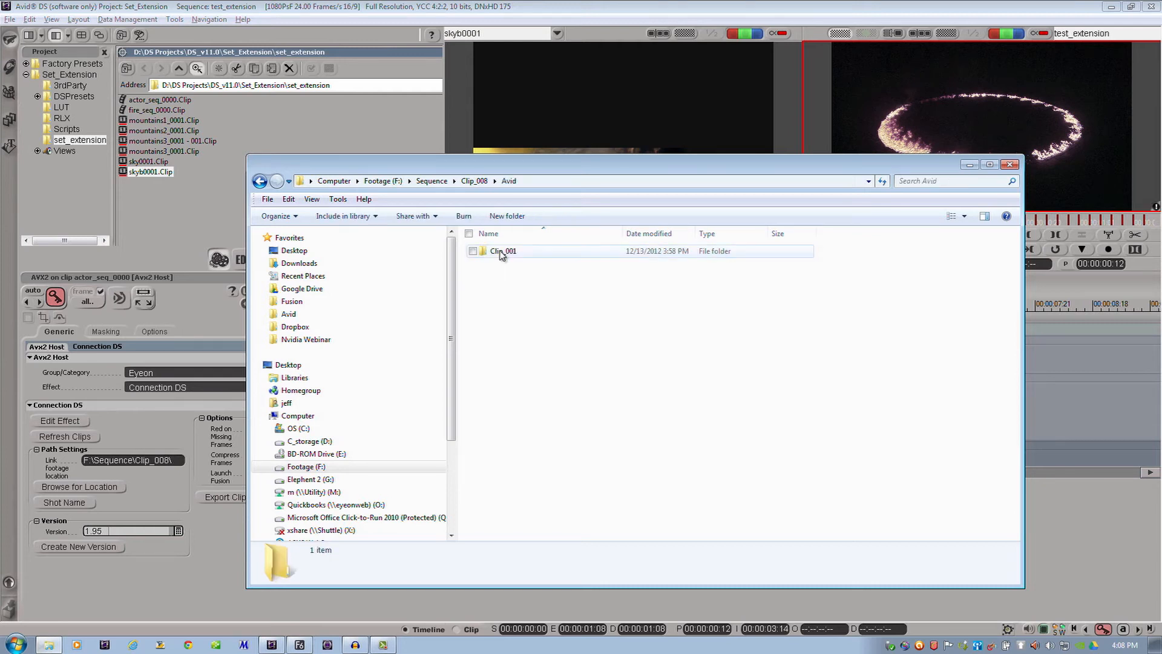
{"action": "double_click", "coordinate": [497, 253]}
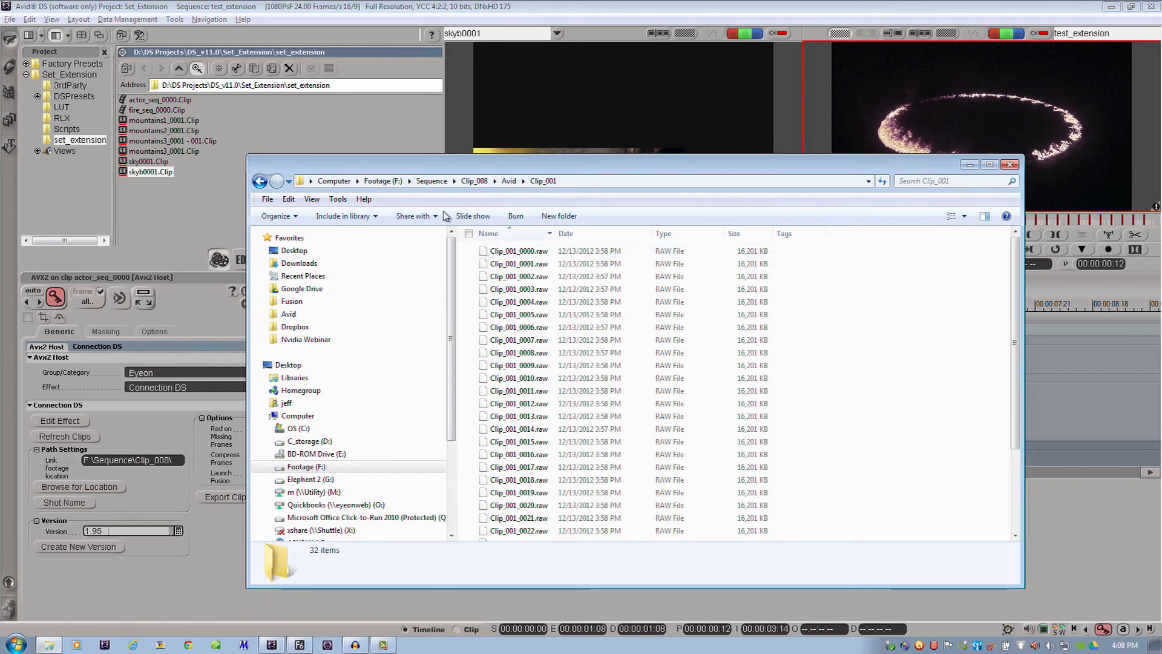
{"action": "left_click", "coordinate": [260, 182]}
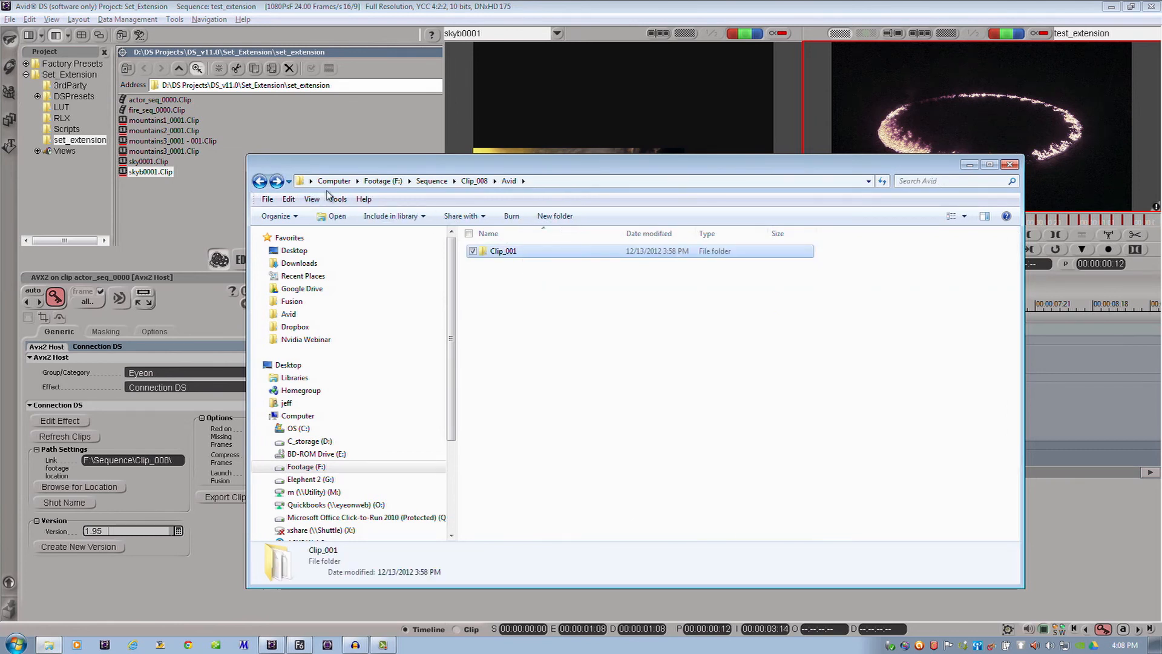
{"action": "left_click", "coordinate": [260, 182]}
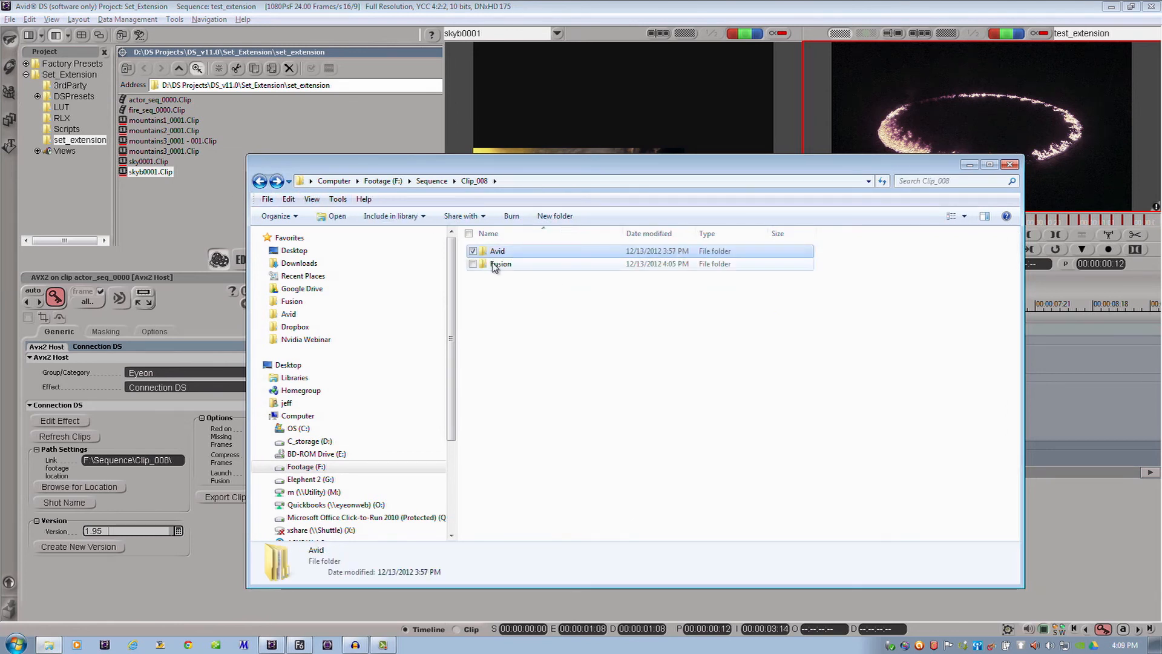
Examine the rendered frames in the Render_v01 and Render_v02 folders inside the Fusion folder of Clip_008
{"action": "double_click", "coordinate": [495, 264]}
{"action": "double_click", "coordinate": [509, 252]}
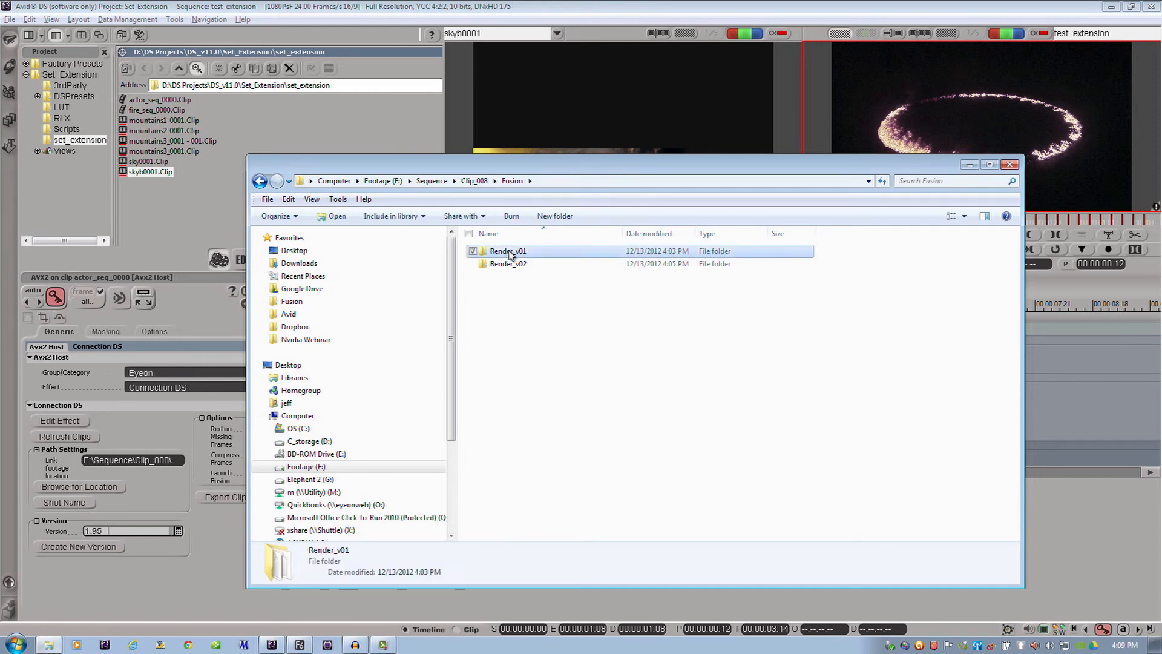
{"action": "left_click", "coordinate": [260, 181]}
{"action": "left_click", "coordinate": [518, 266]}
{"action": "double_click", "coordinate": [518, 266]}
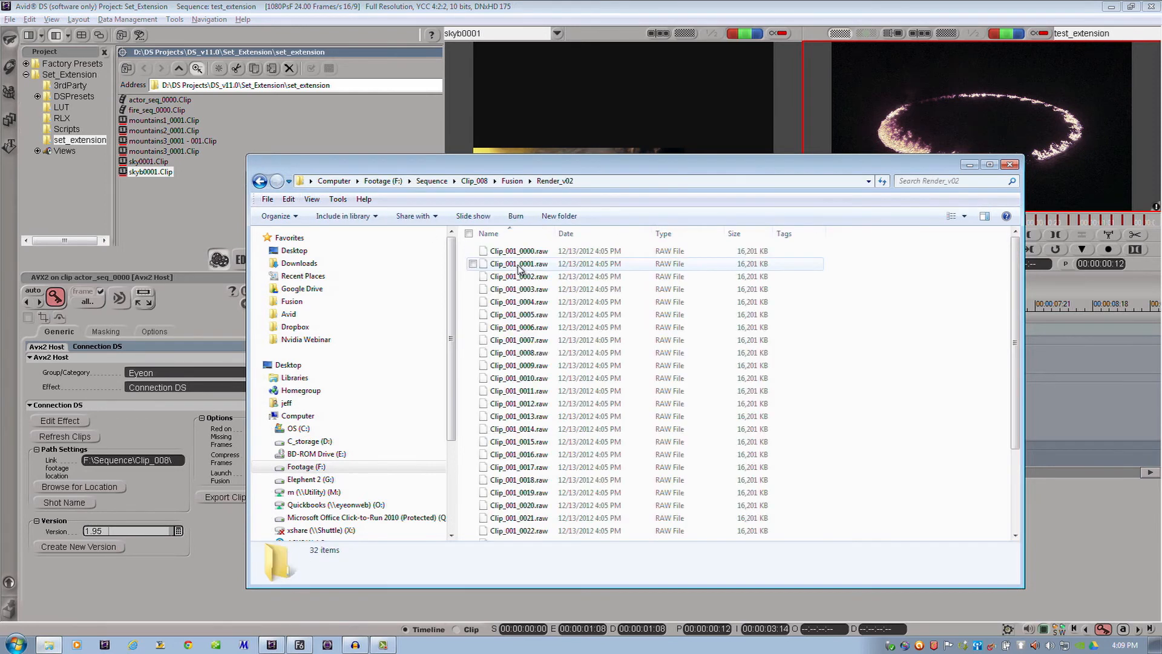
{"action": "left_click", "coordinate": [259, 181]}
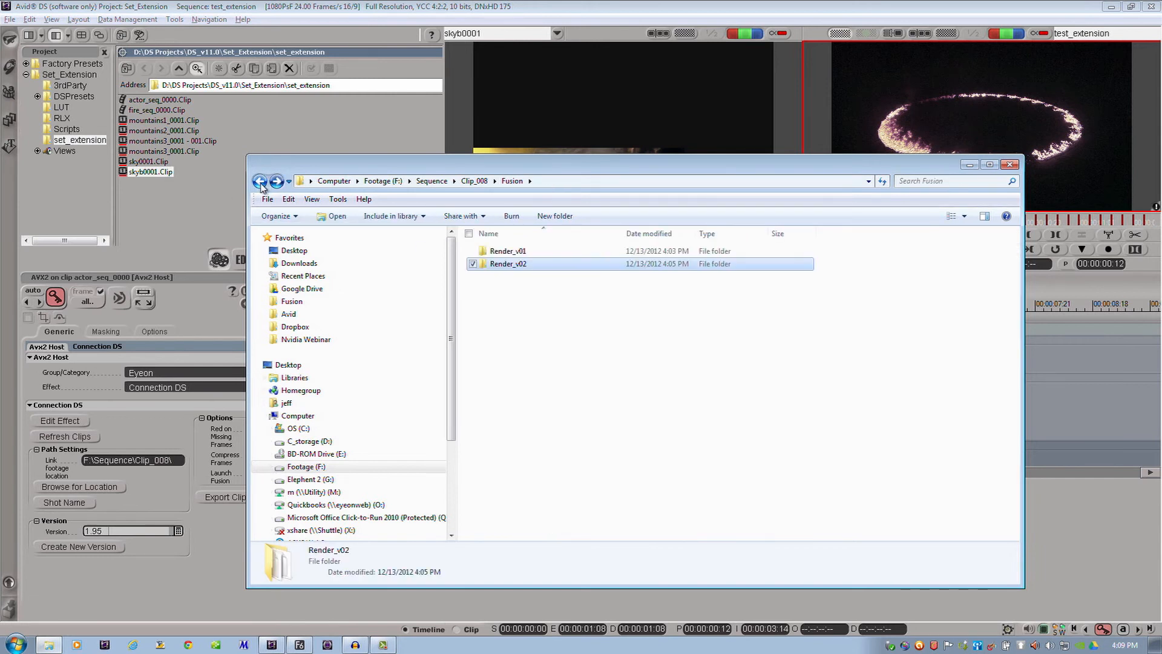
{"action": "left_click", "coordinate": [259, 181]}
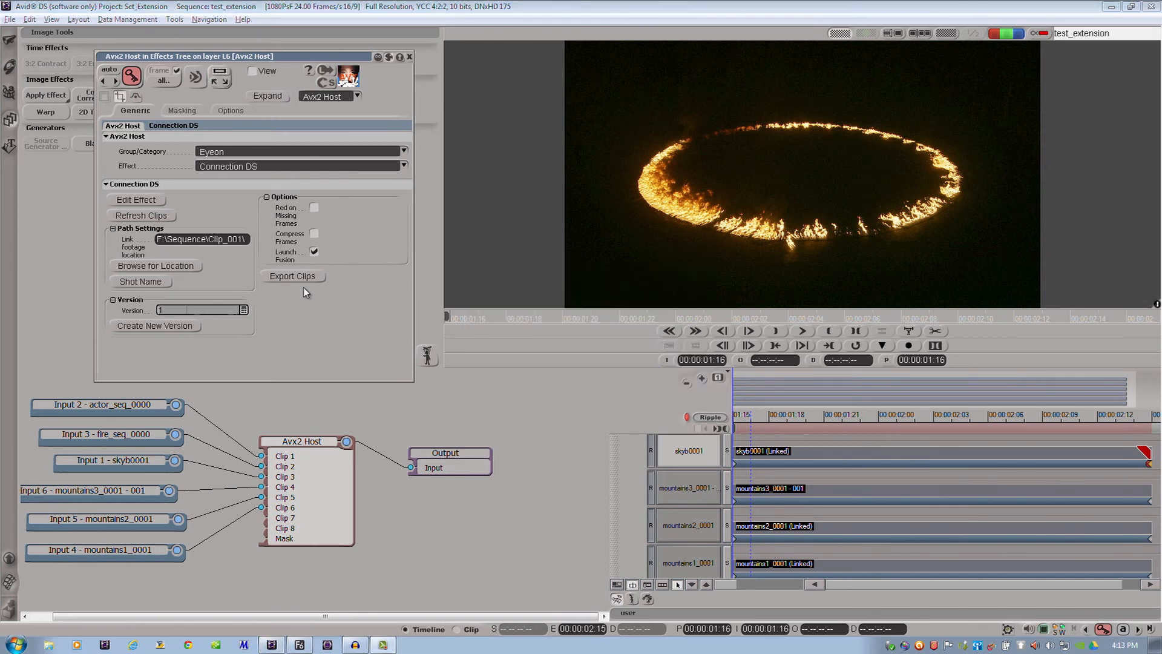
Open the Connection DS effect with the six connected input clips for editing and switch to its Fusion comp
{"action": "left_click", "coordinate": [151, 203]}
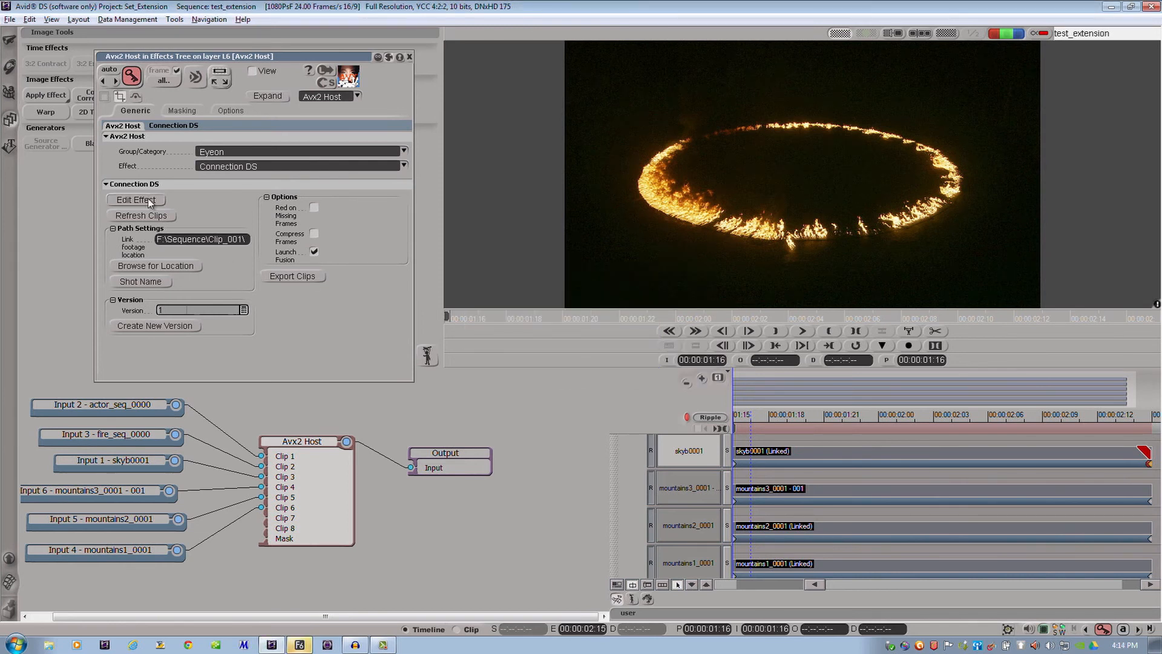
{"action": "key", "text": "alt+Tab"}
{"action": "key", "text": "Tab"}
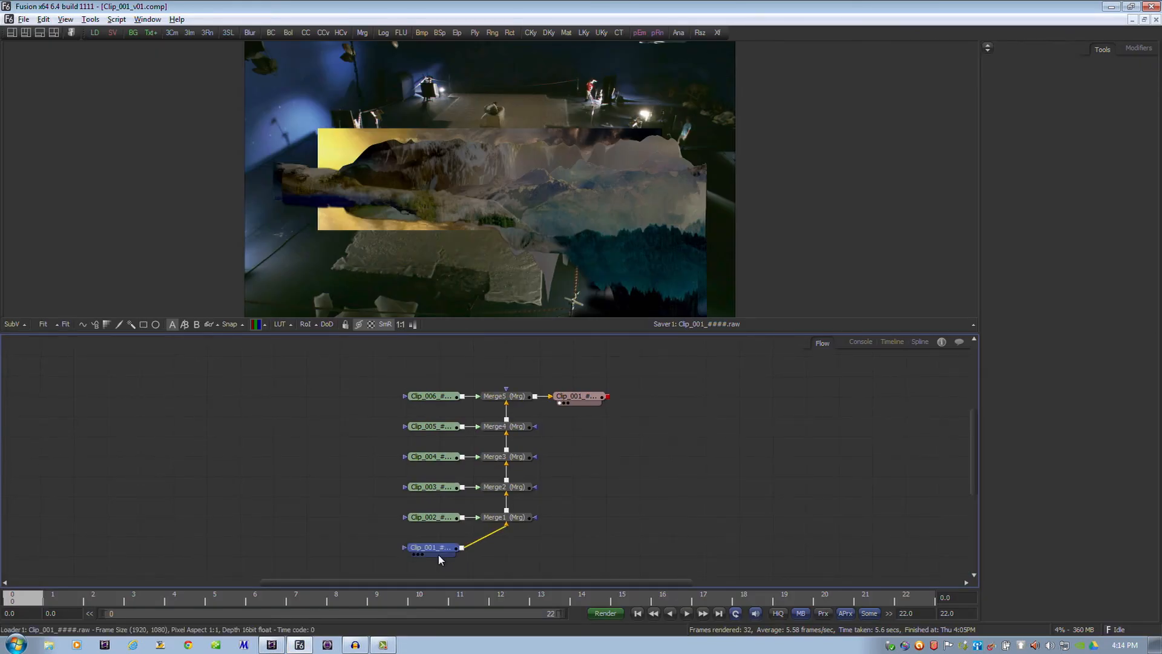
Display the Loaders from Clip_001 up to Clip_006 one after another in the viewer to examine each imported layer
{"action": "left_click", "coordinate": [438, 555]}
{"action": "key", "text": "1"}
{"action": "left_click", "coordinate": [776, 213]}
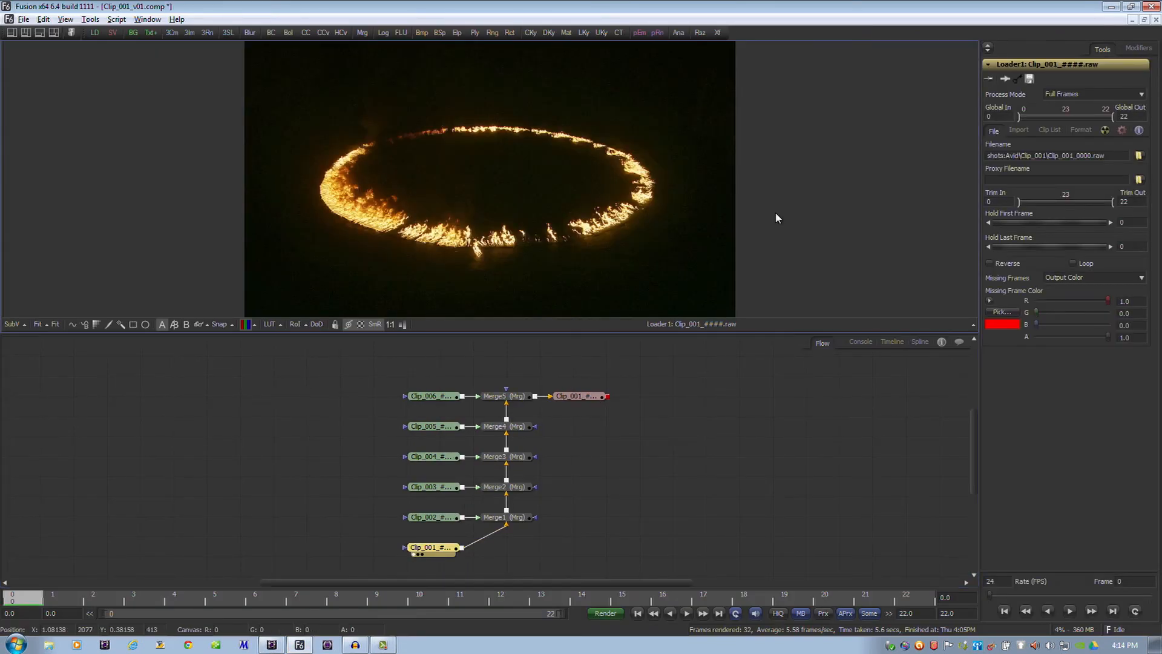
{"action": "scroll", "coordinate": [770, 212], "scroll_direction": "down", "scroll_amount": 1}
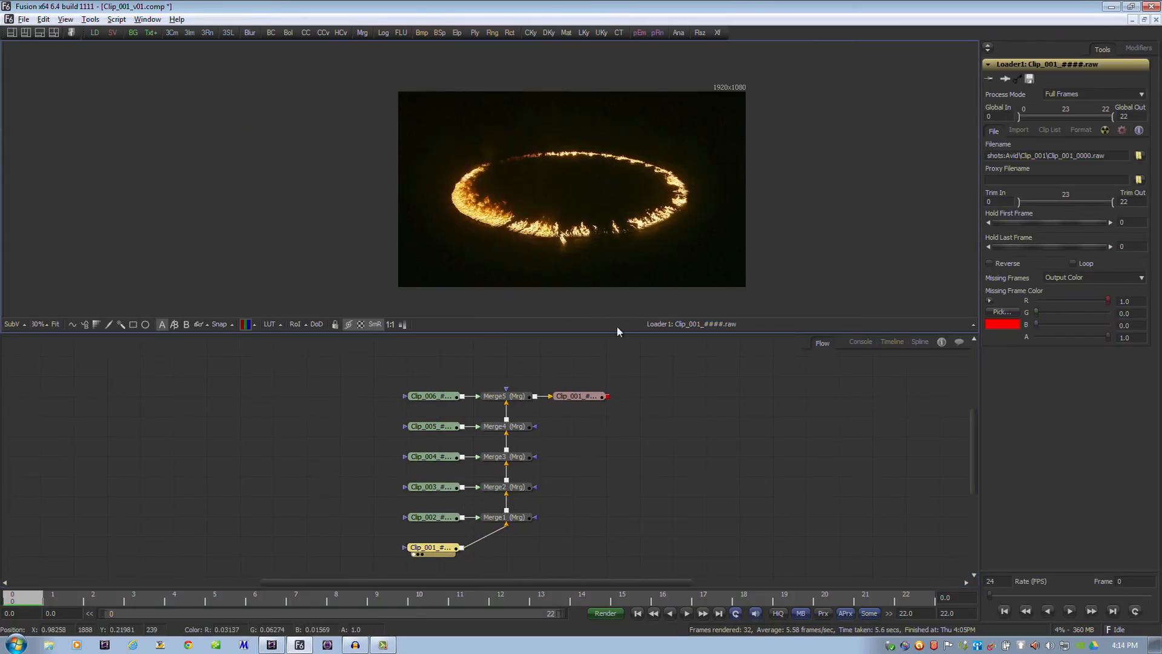
{"action": "left_click", "coordinate": [435, 524]}
{"action": "key", "text": "1"}
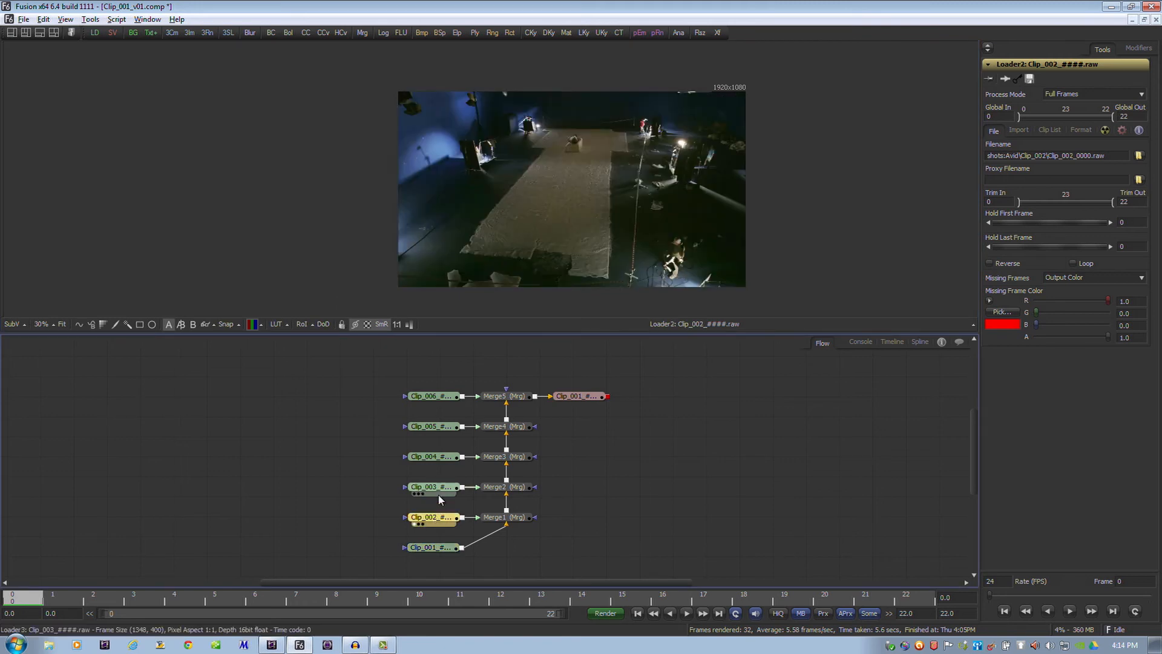
{"action": "left_click", "coordinate": [439, 492]}
{"action": "key", "text": "1"}
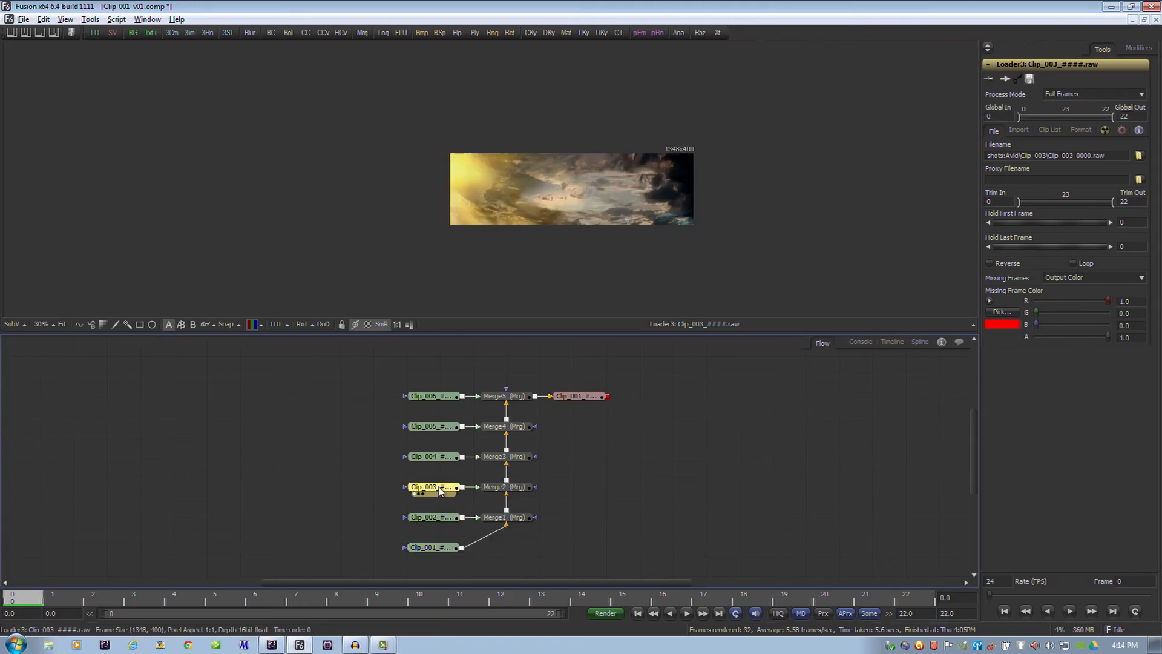
{"action": "left_click", "coordinate": [443, 460]}
{"action": "key", "text": "1"}
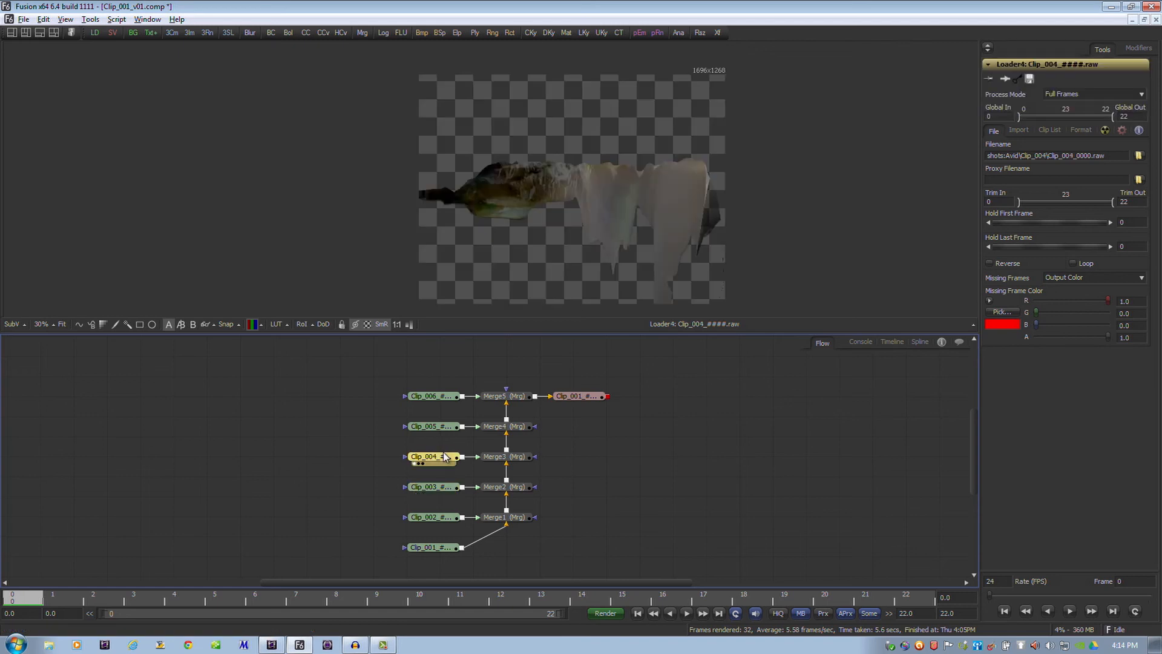
{"action": "left_click", "coordinate": [443, 428]}
{"action": "key", "text": "1"}
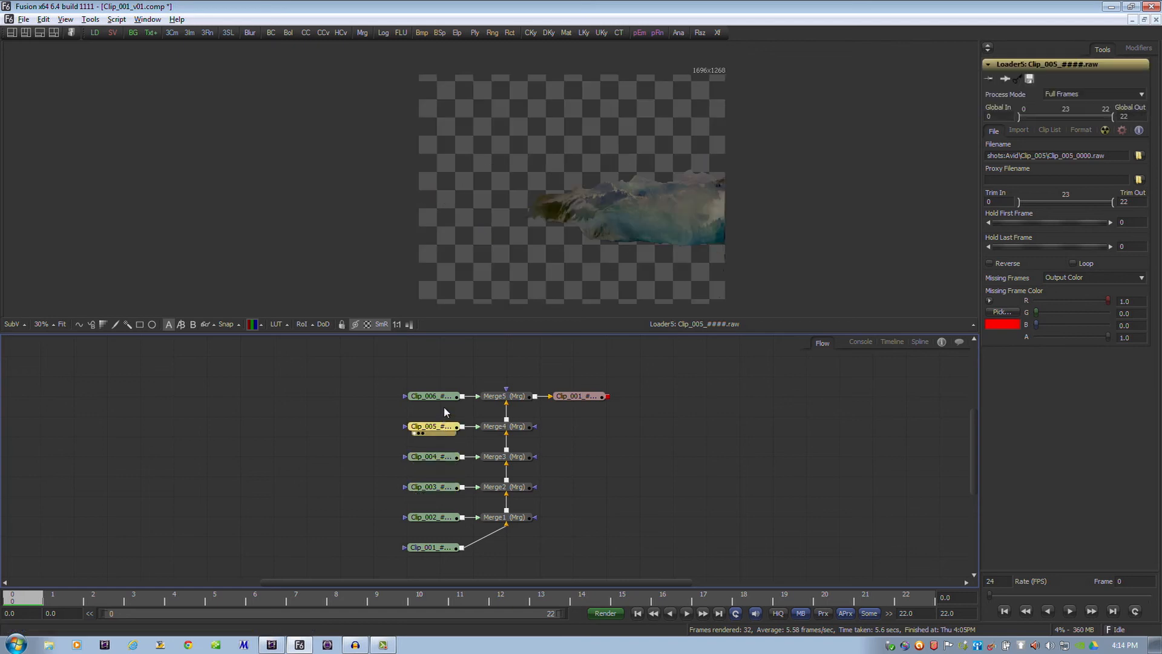
{"action": "left_click", "coordinate": [443, 399]}
{"action": "left_click", "coordinate": [487, 402]}
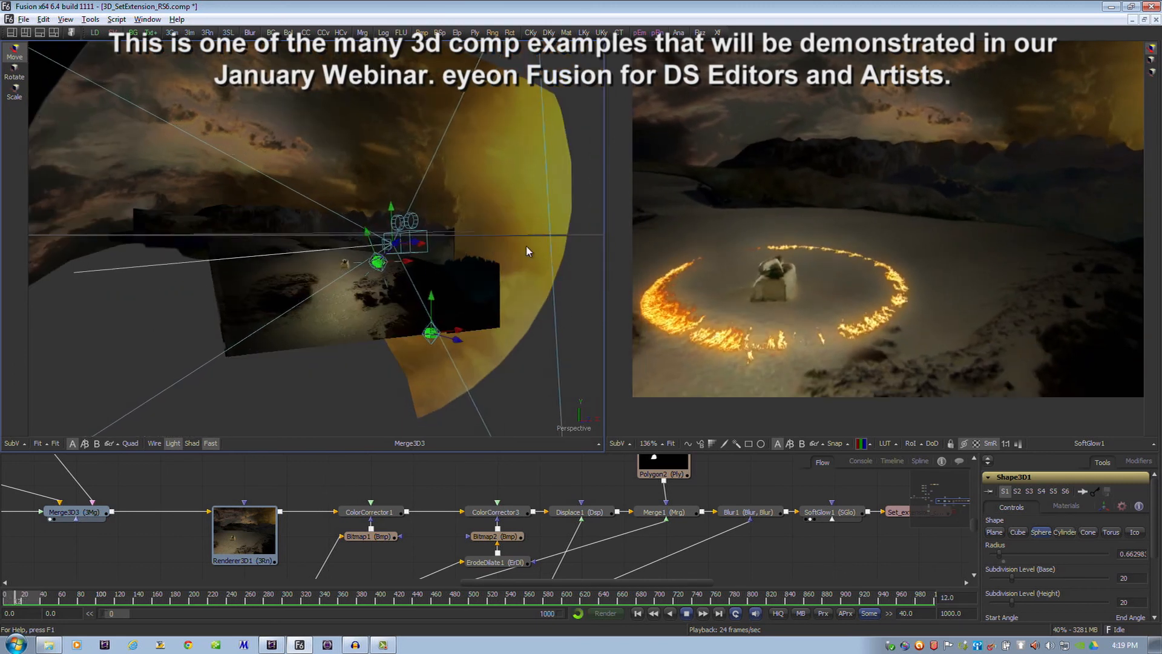
Inspect the 3D set extension scene from another angle, and play the fire_seq_0000 composite in Avid DS
{"action": "left_click_drag", "start_coordinate": [557, 236], "coordinate": [418, 237]}
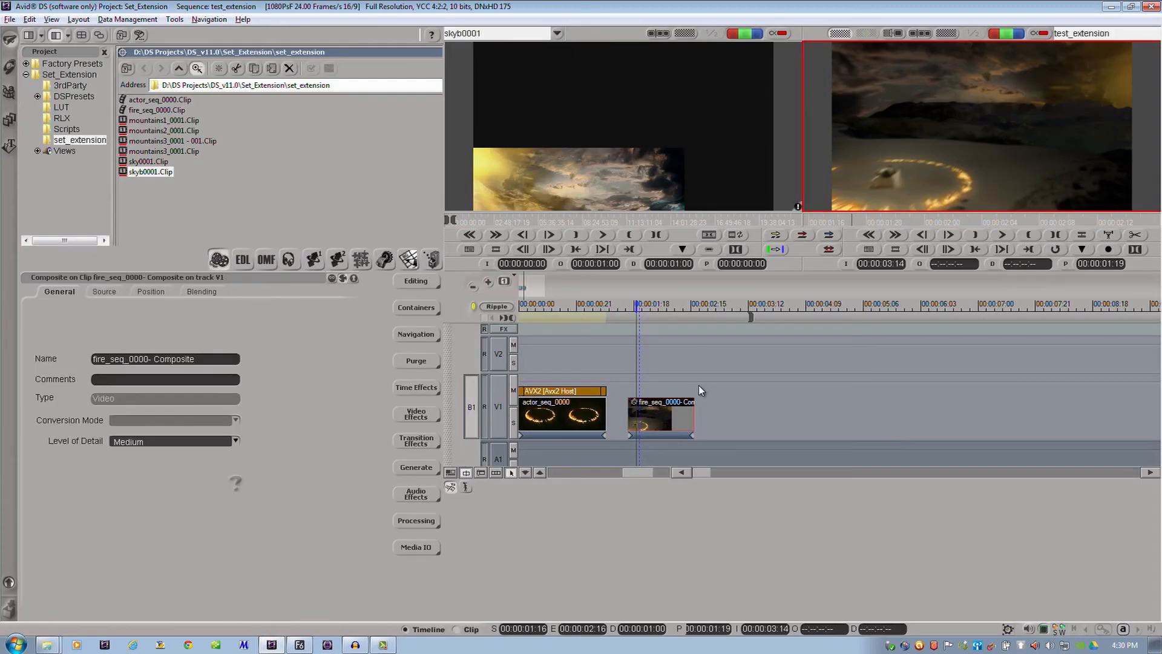
{"action": "key", "text": "space"}
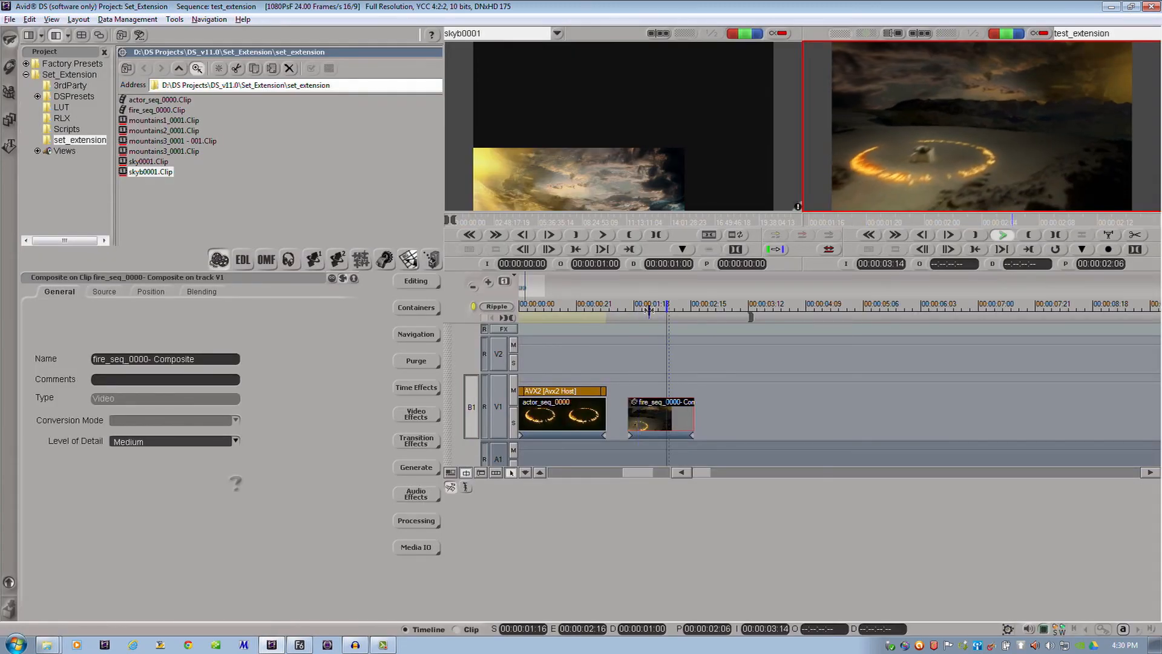
{"action": "mouse_move", "coordinate": [638, 304]}
{"action": "left_mouse_down"}
{"action": "mouse_move", "coordinate": [687, 303]}
{"action": "mouse_move", "coordinate": [615, 305]}
{"action": "mouse_move", "coordinate": [636, 310]}
{"action": "left_mouse_up"}
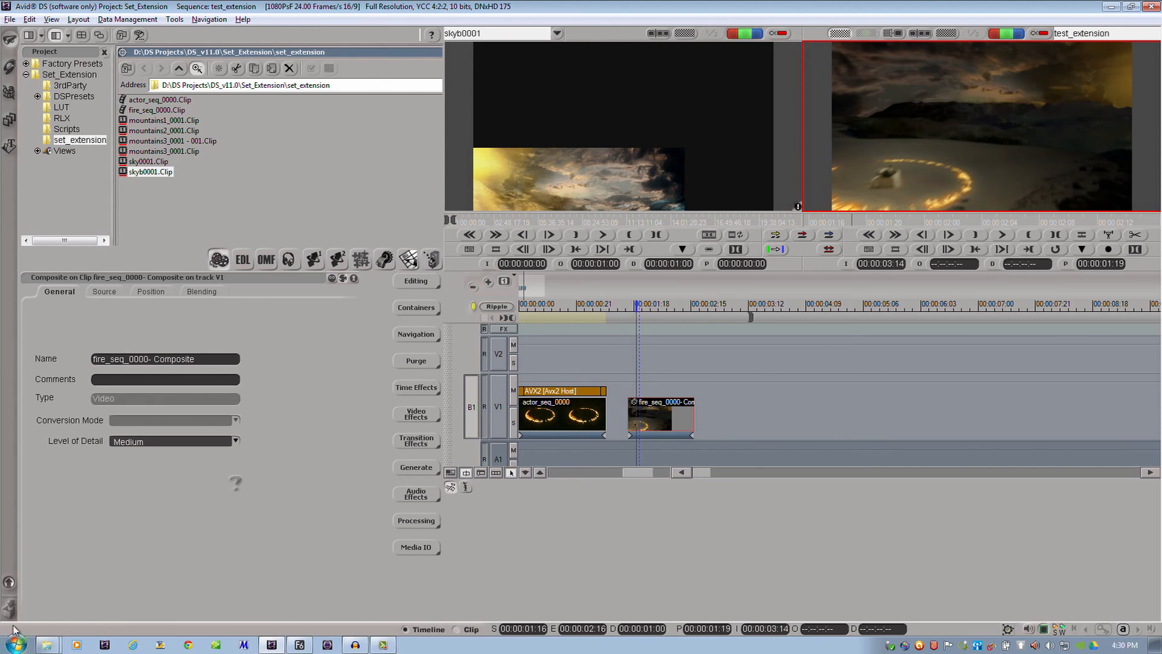
Open the fire_seq_0000 composite's effects tree and preview its result at 00:00:01:16
{"action": "double_click", "coordinate": [652, 415]}
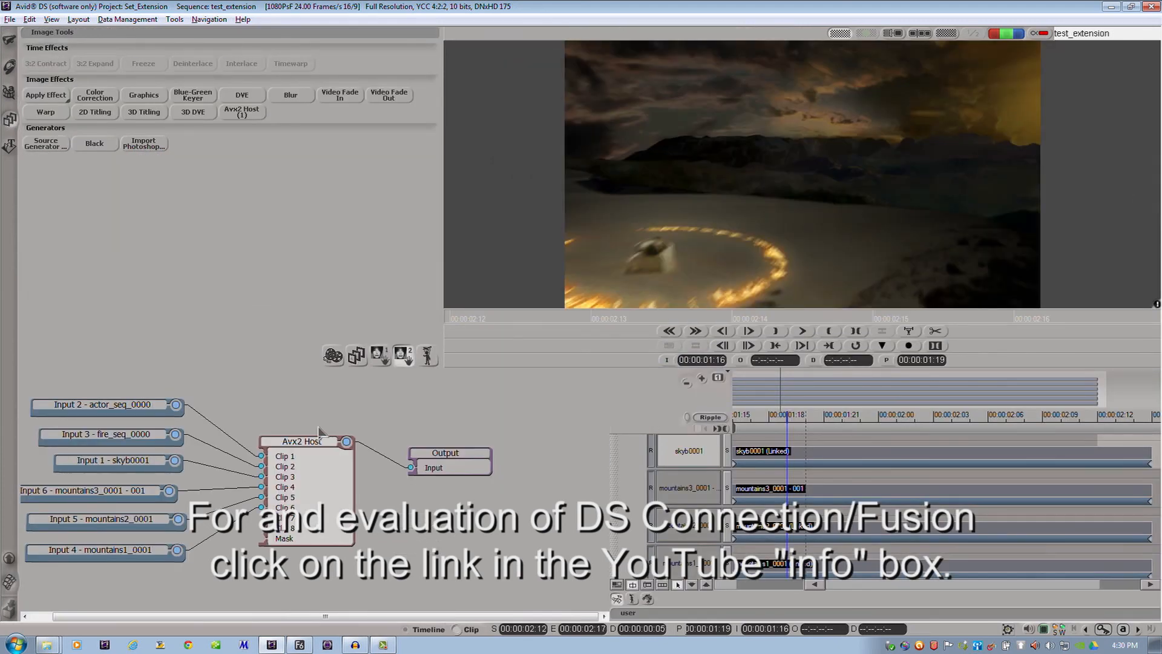
{"action": "left_click", "coordinate": [686, 382]}
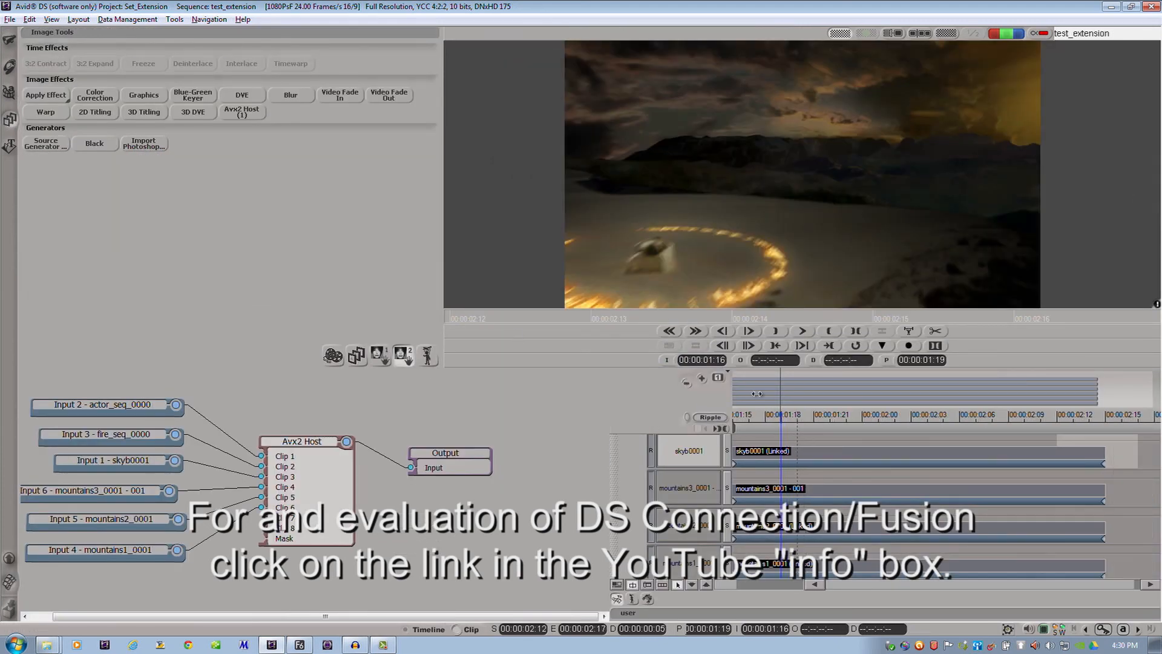
{"action": "left_click_drag", "start_coordinate": [746, 421], "coordinate": [678, 399]}
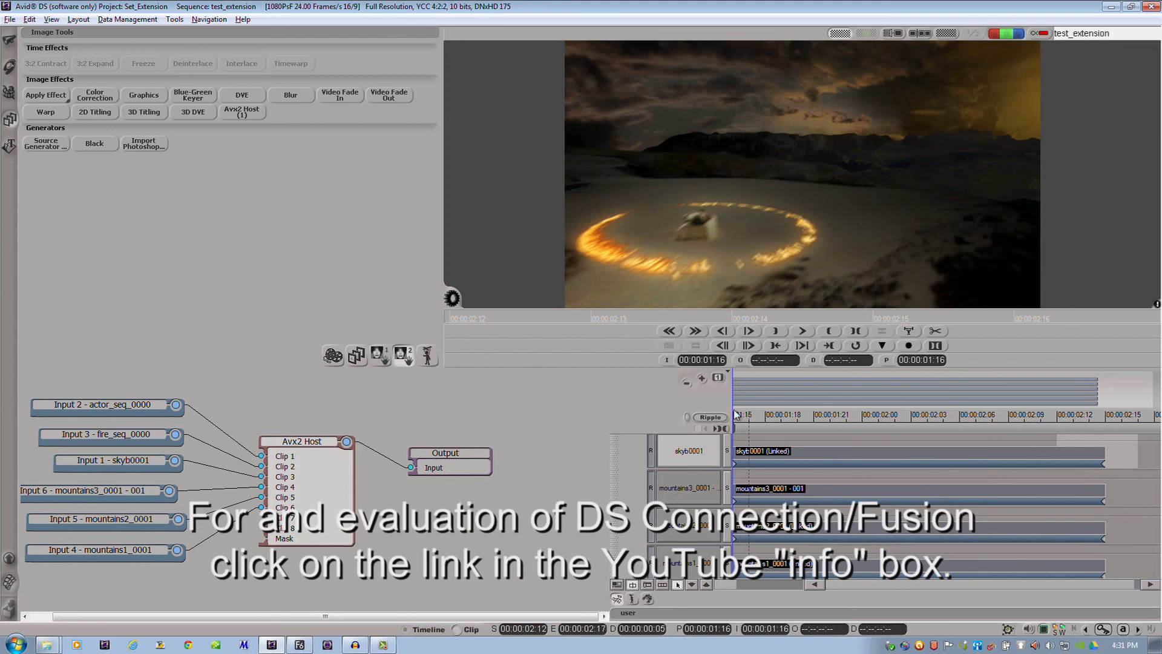
Return to the test_extension timeline and play the fire_seq_0000 composite from 00:00:01:16
{"action": "left_click", "coordinate": [9, 558]}
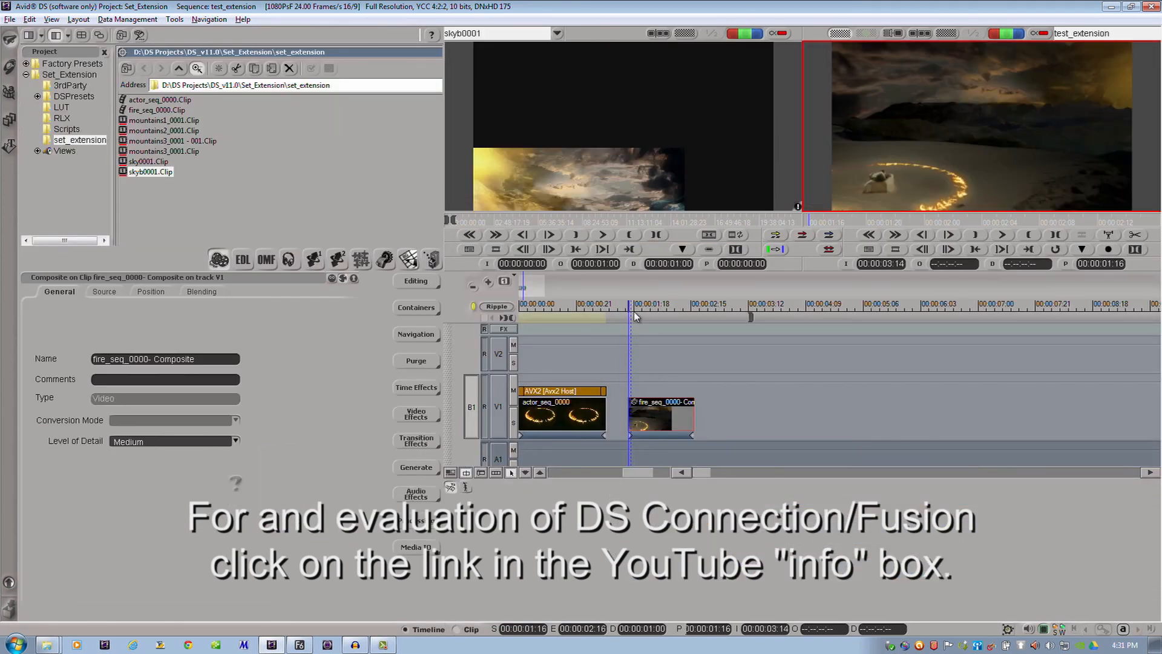
{"action": "key", "text": "space"}
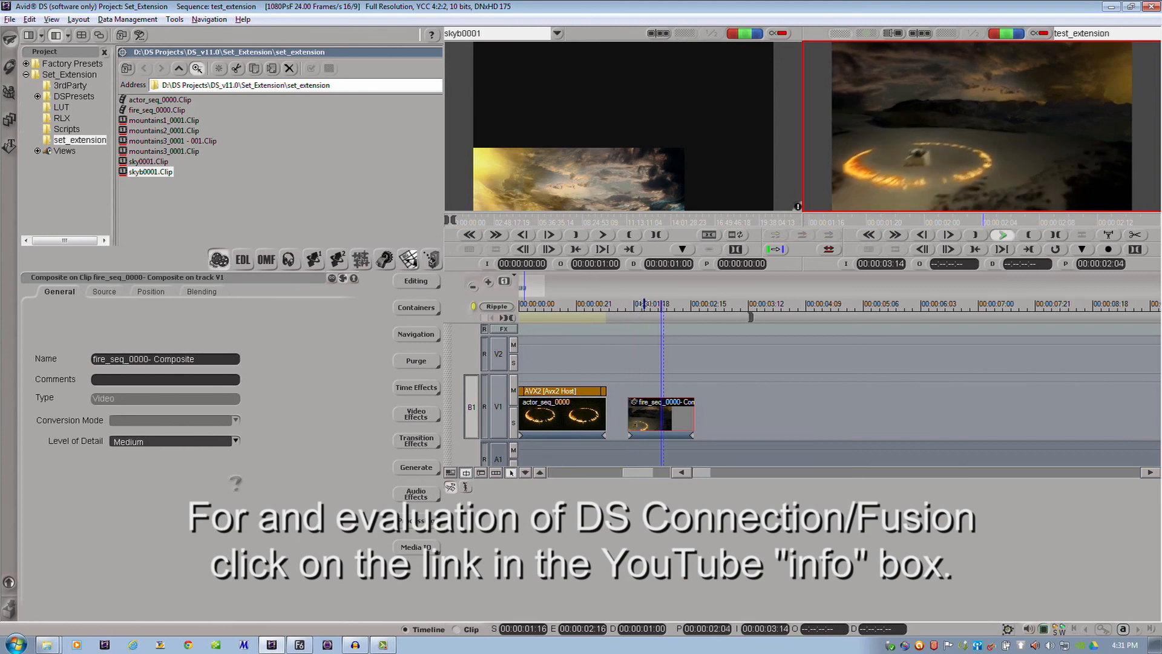